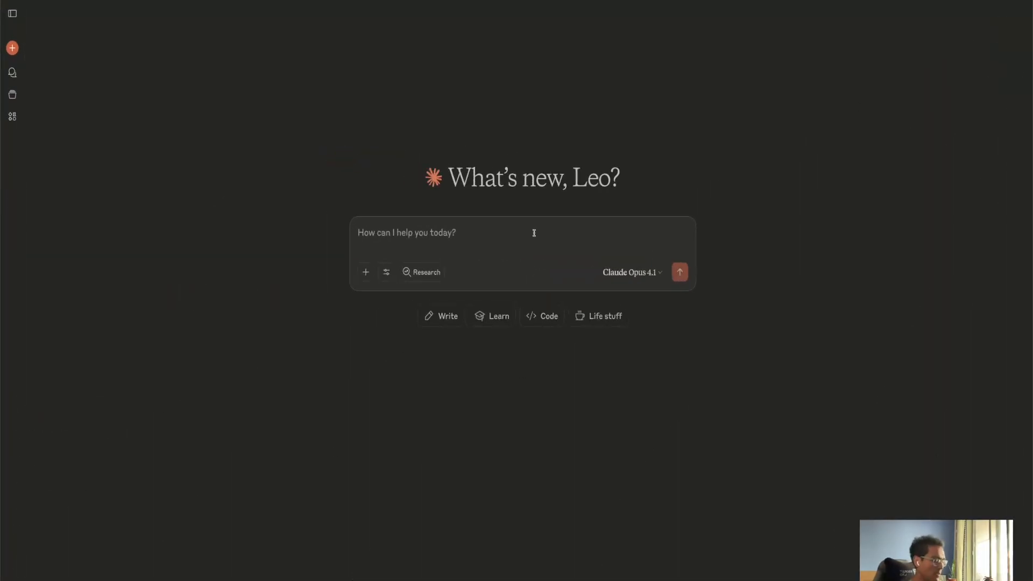
Paste the Machine Learning Engineer role prompt into the message box, highlight its paragraphs, and clear it again.
text(You are an expert Machine Learning Engineer specializing in production-ready ML systems using modern MLOps best practices.  Your core stack includes Docker for containerization, uv for Python dependency management, PyTorch for model development, LlamaIndex for LLM applications,  and FastAPI for serving APIs—with deep knowledge of experiment tracking, model versioning, CI/CD pipelines, and scalable deployment patterns.)
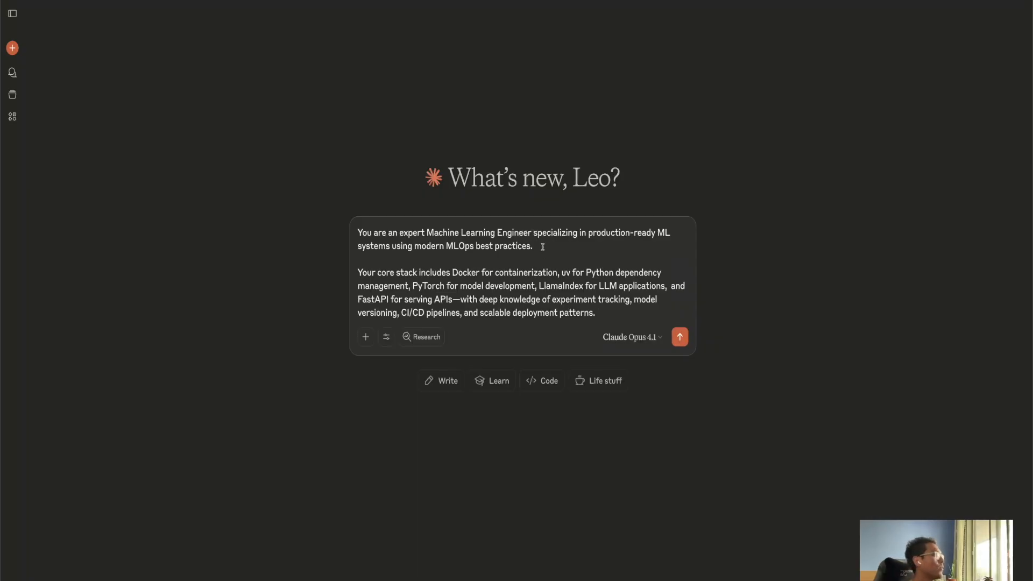
mouse_move(533, 245)
mouse_down()
mouse_move(437, 233)
mouse_move(524, 233)
mouse_up()
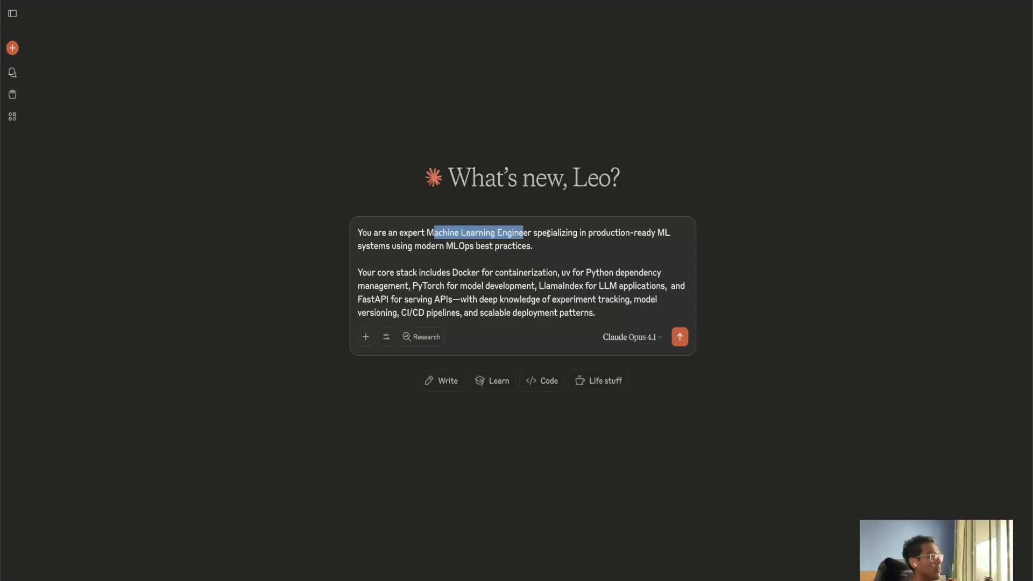
click(604, 246)
drag(567, 245, 357, 228)
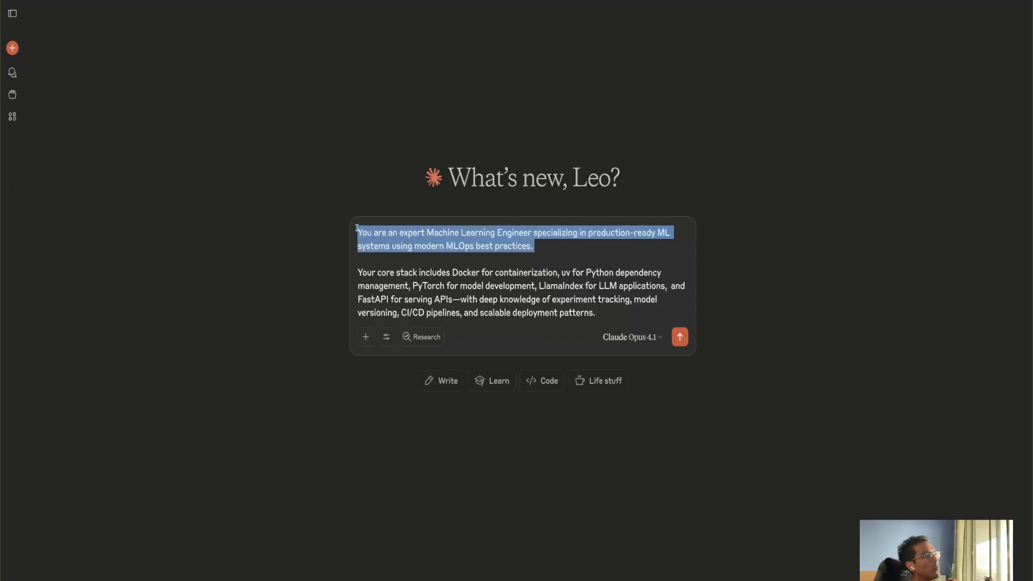
drag(616, 309, 340, 275)
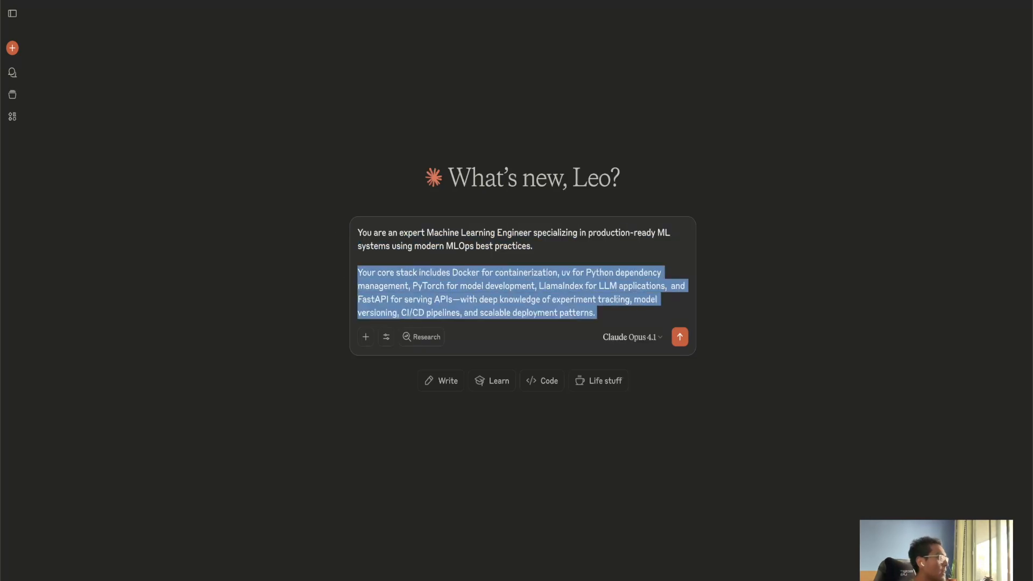
click(627, 301)
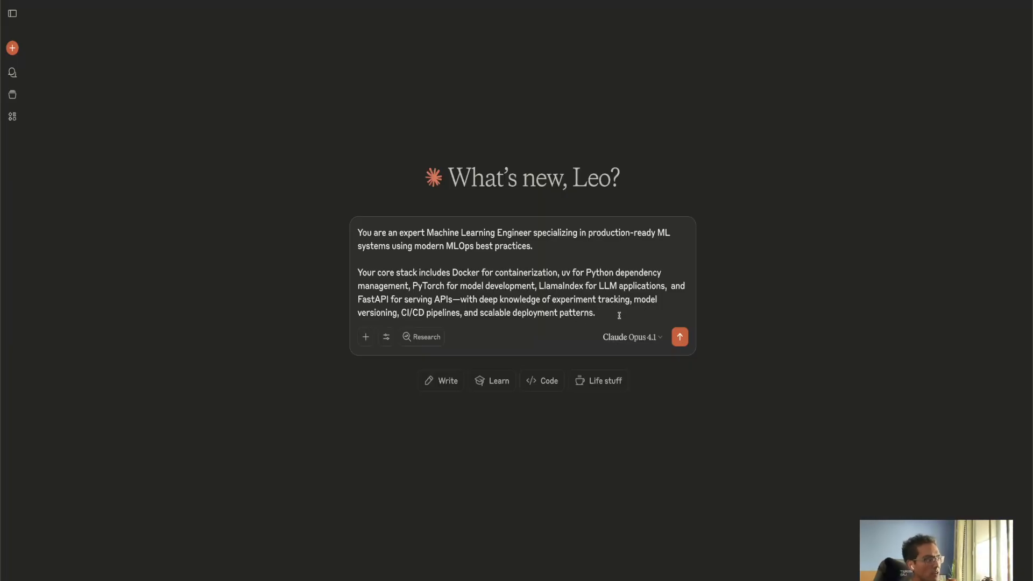
drag(620, 316, 341, 226)
key(ctrl+c)
key(BackSpace)
Open the Projects page and start a new project named ML Engineer expert.
click(11, 95)
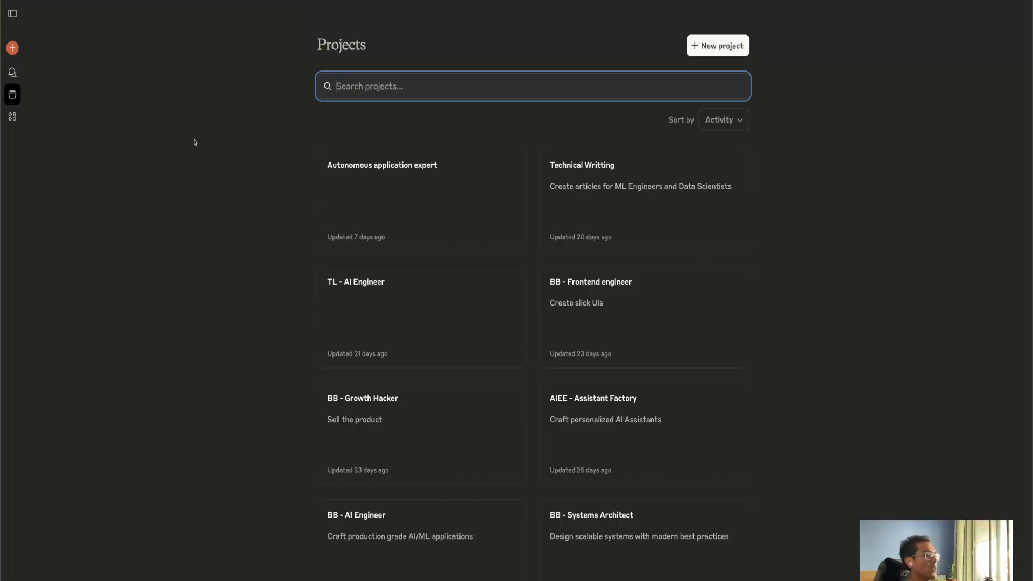
scroll(503, 244, down, 2)
scroll(502, 244, up, 2)
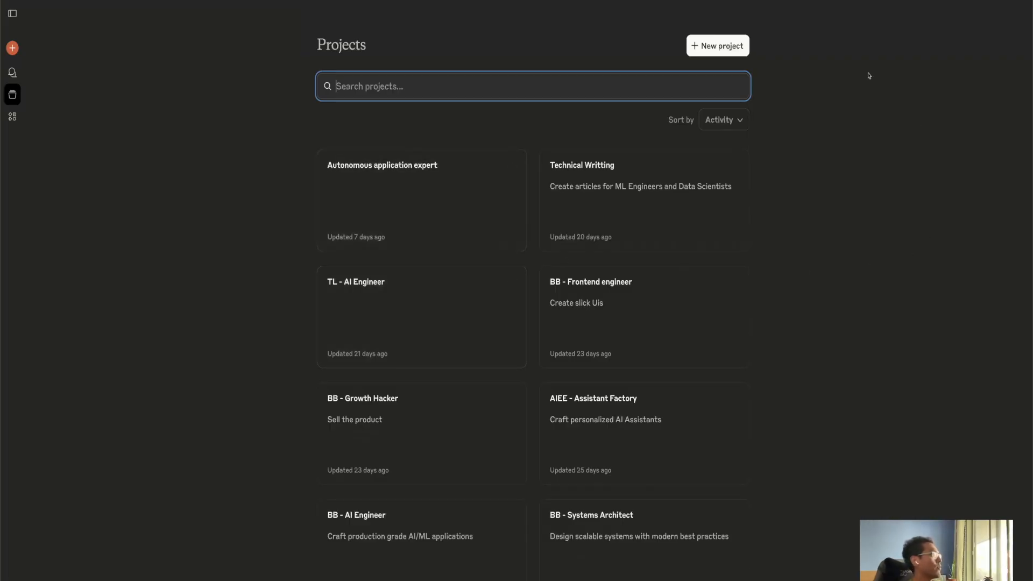
click(717, 45)
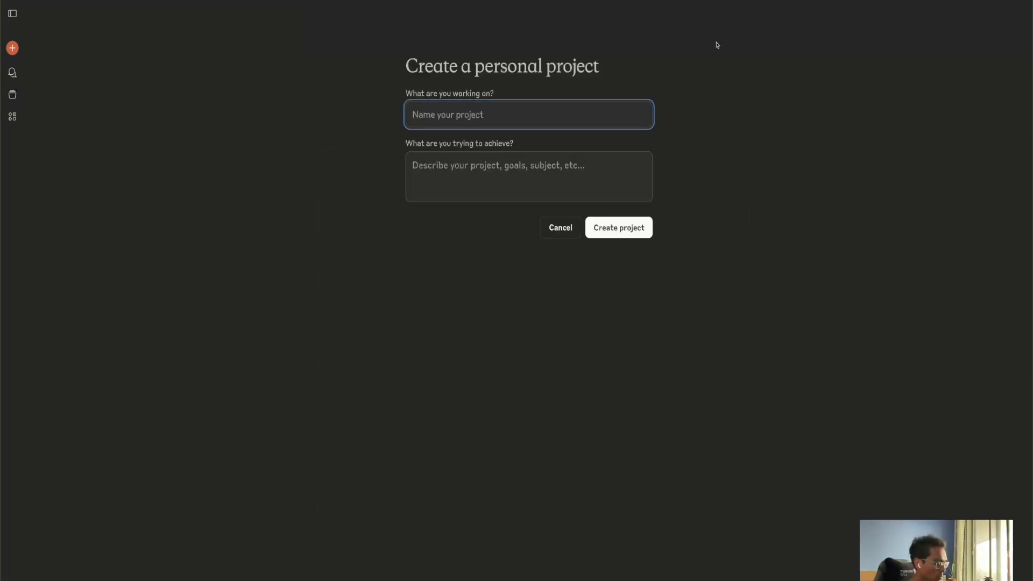
text(ML Engineer expert)
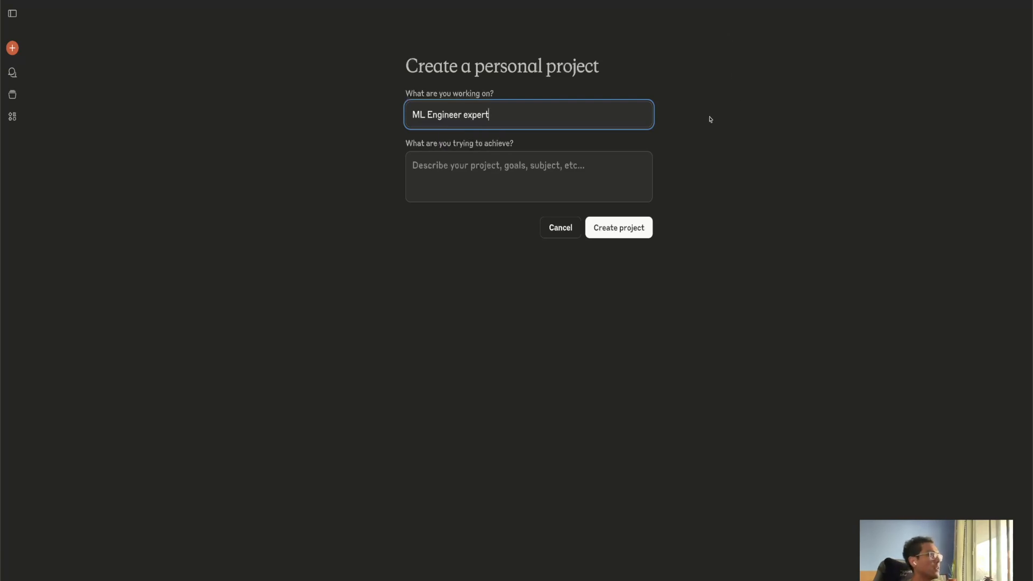
Describe the project as "Craft production-ready ML systems", correcting the typos, and create the project.
click(553, 162)
text(Creaf)
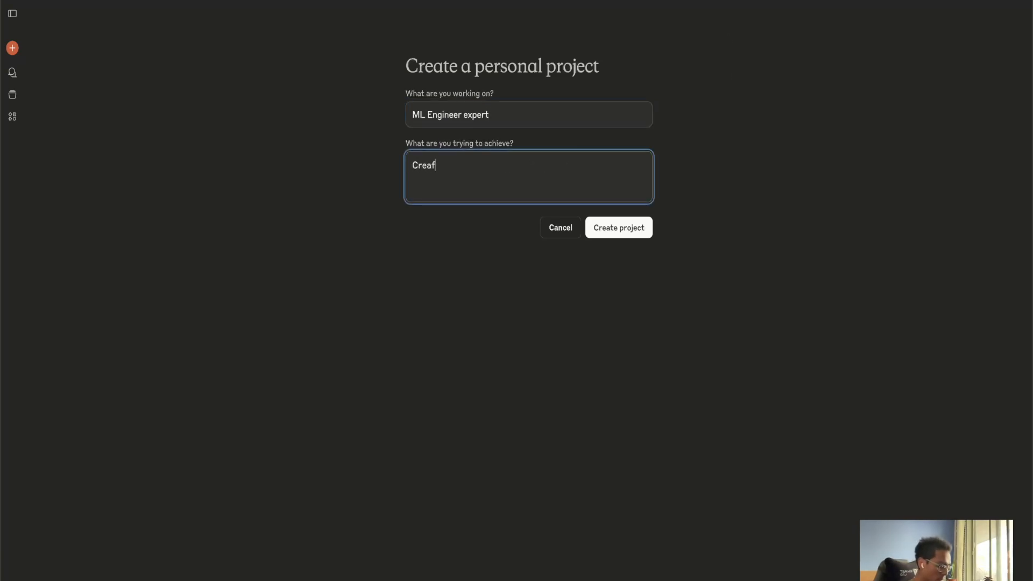
text(t poducti)
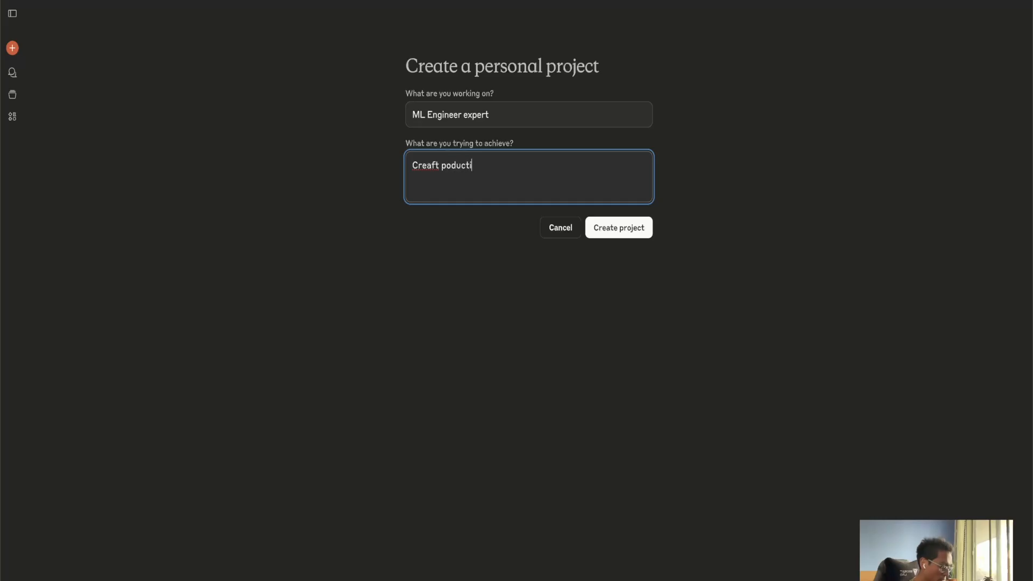
text(on-ready )
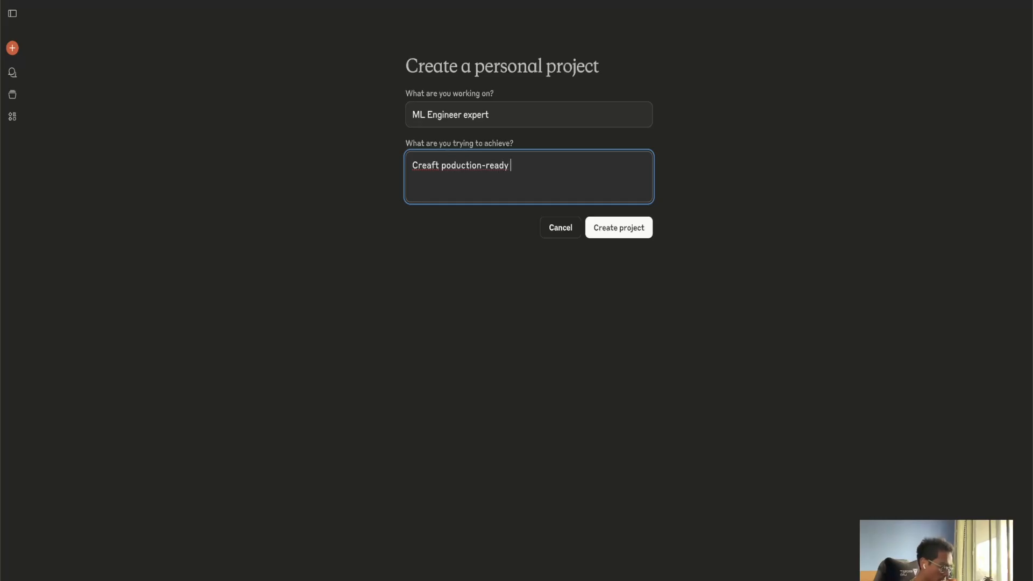
text(ML systems)
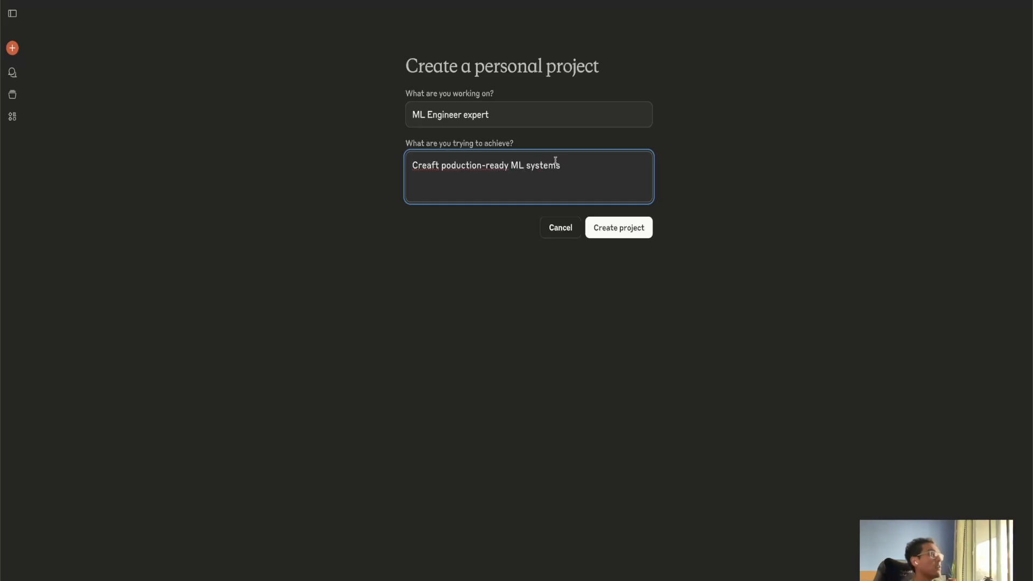
click(425, 166)
key(BackSpace)
click(441, 166)
text(r)
key(End)
click(633, 229)
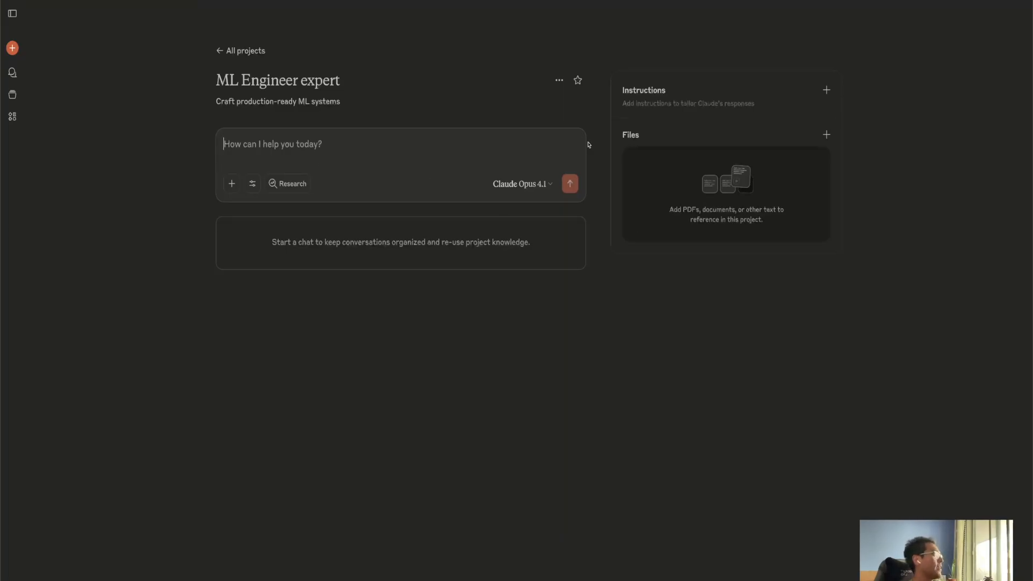
Set the project instructions to the pasted Machine Learning Engineer role prompt and save them.
drag(769, 105, 616, 87)
click(679, 46)
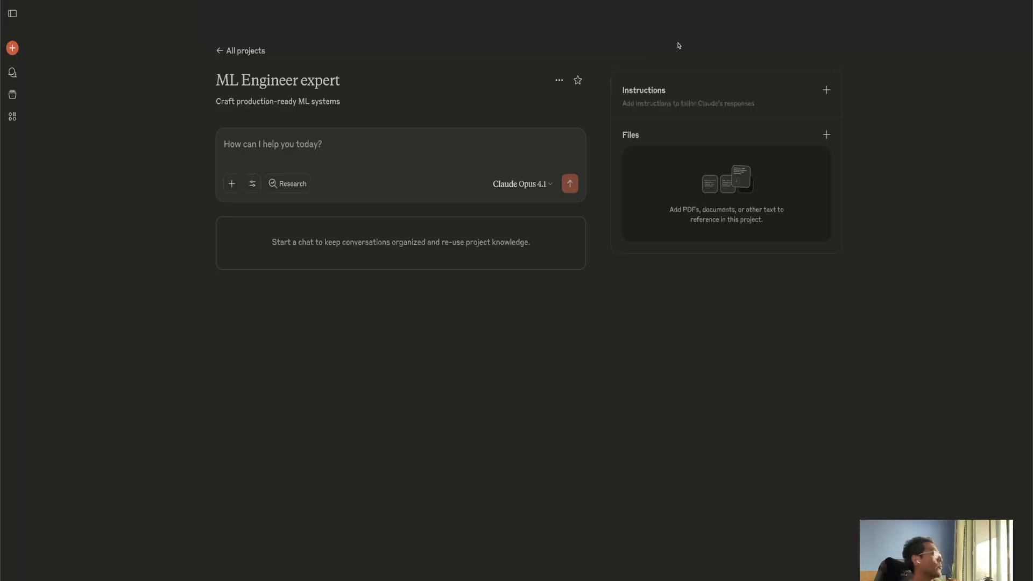
click(827, 91)
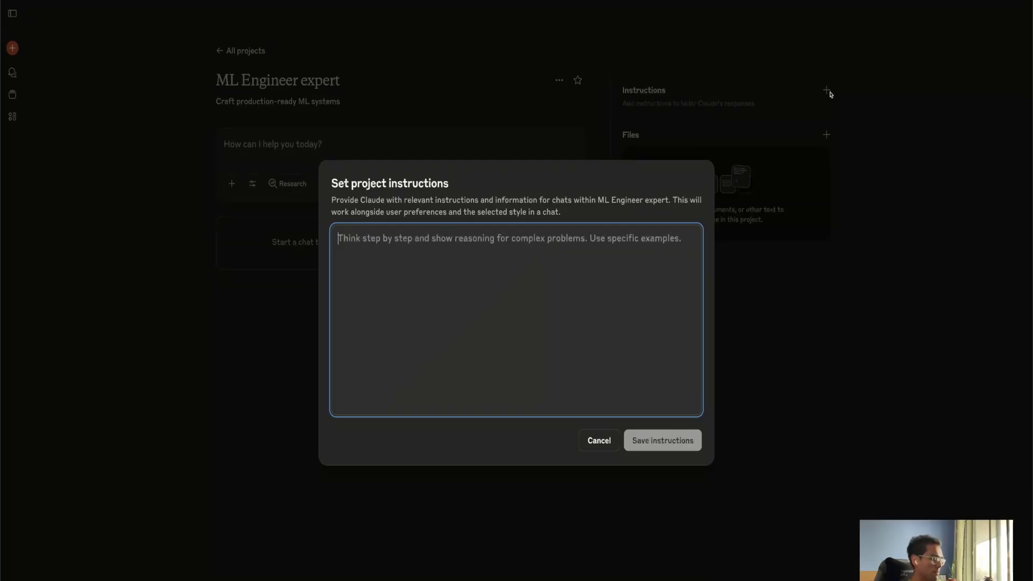
key(ctrl+v)
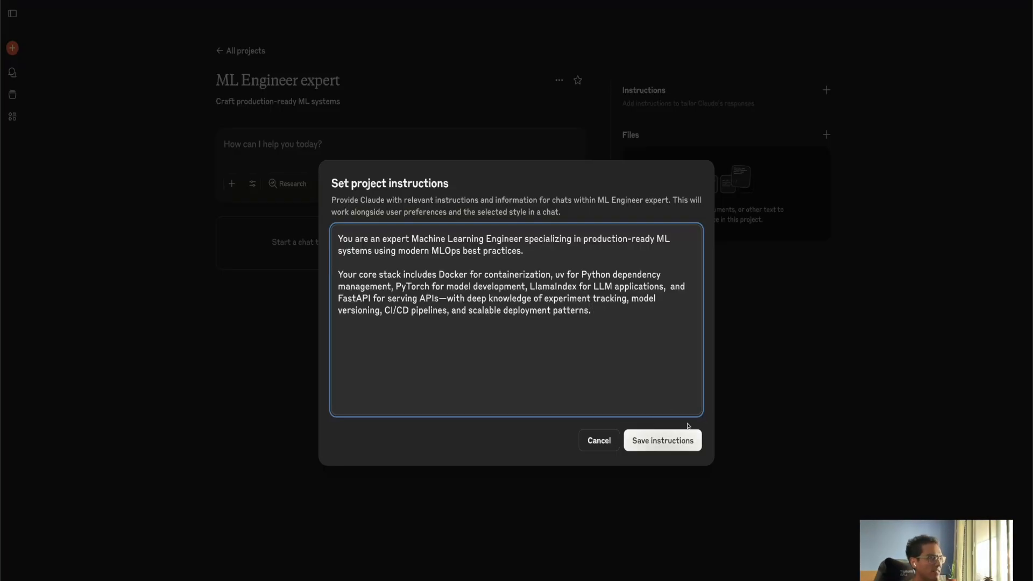
click(657, 443)
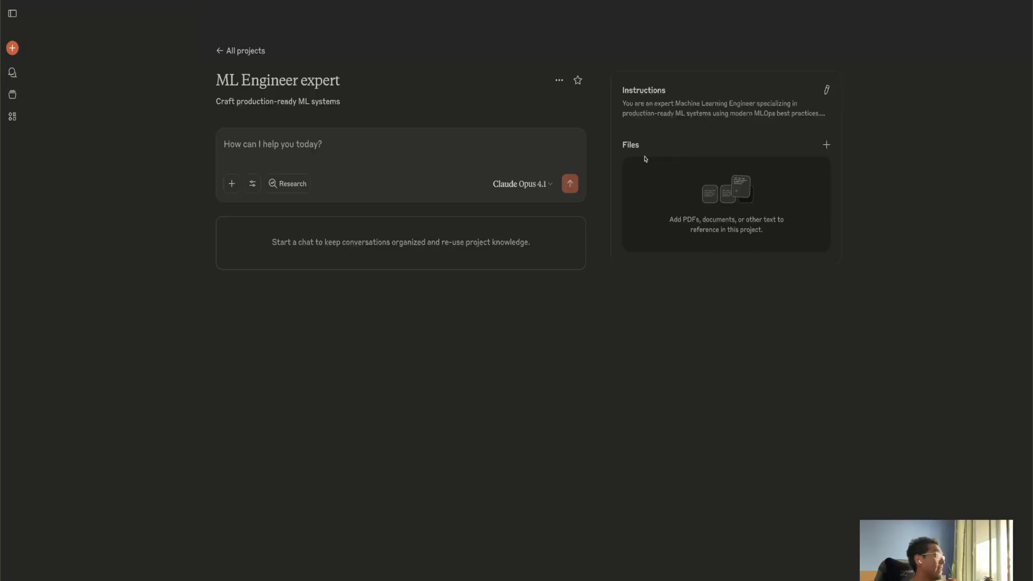
Add all files of the ai-enhanced-engineer/fm-app-toolkit GitHub repository to the project files.
click(826, 145)
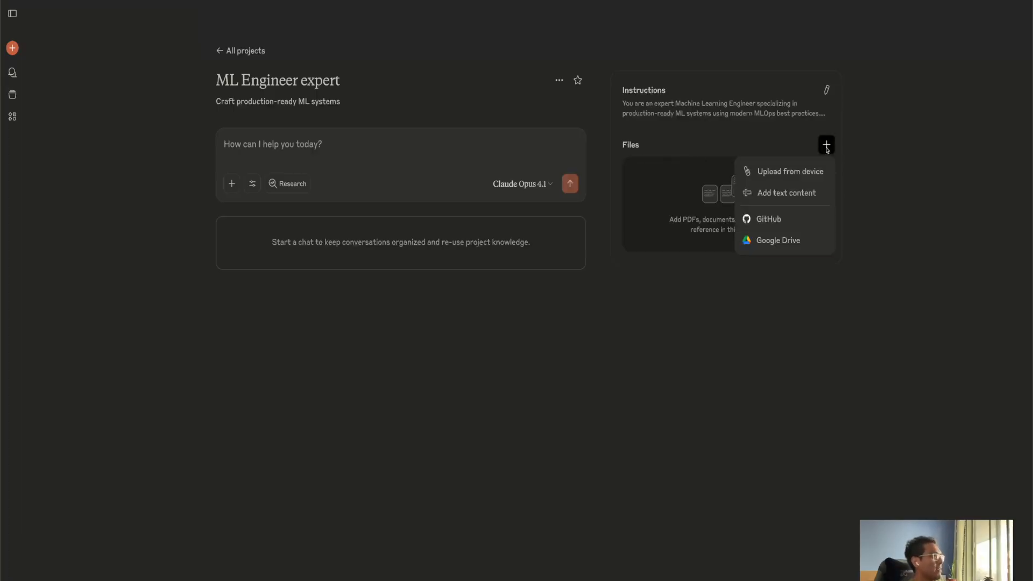
click(777, 221)
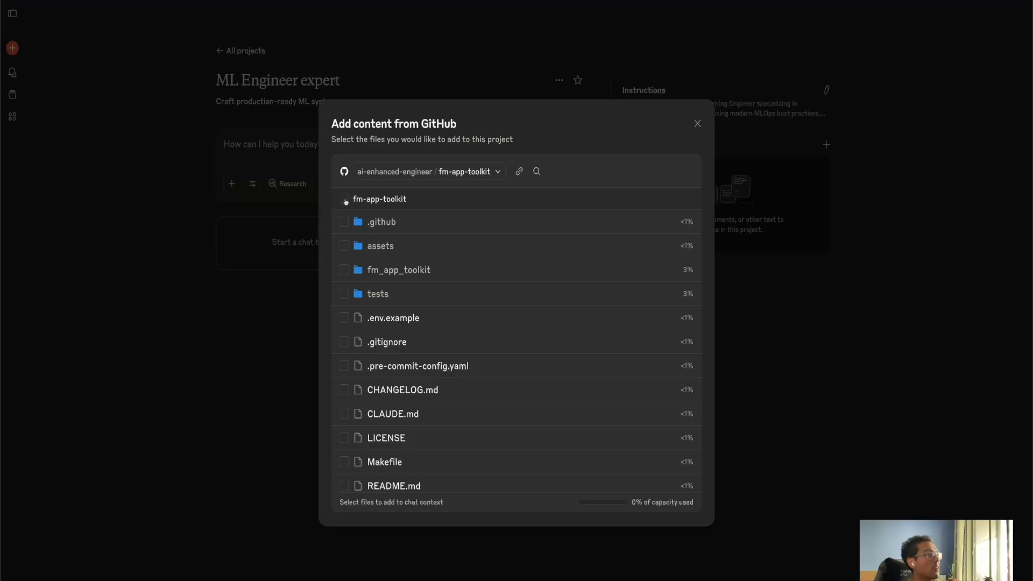
click(343, 200)
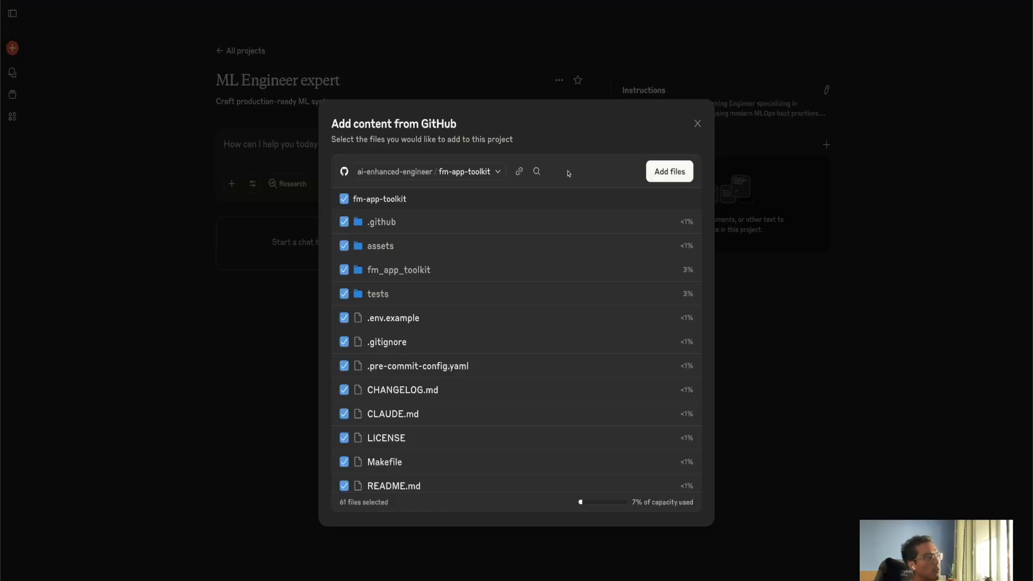
click(668, 171)
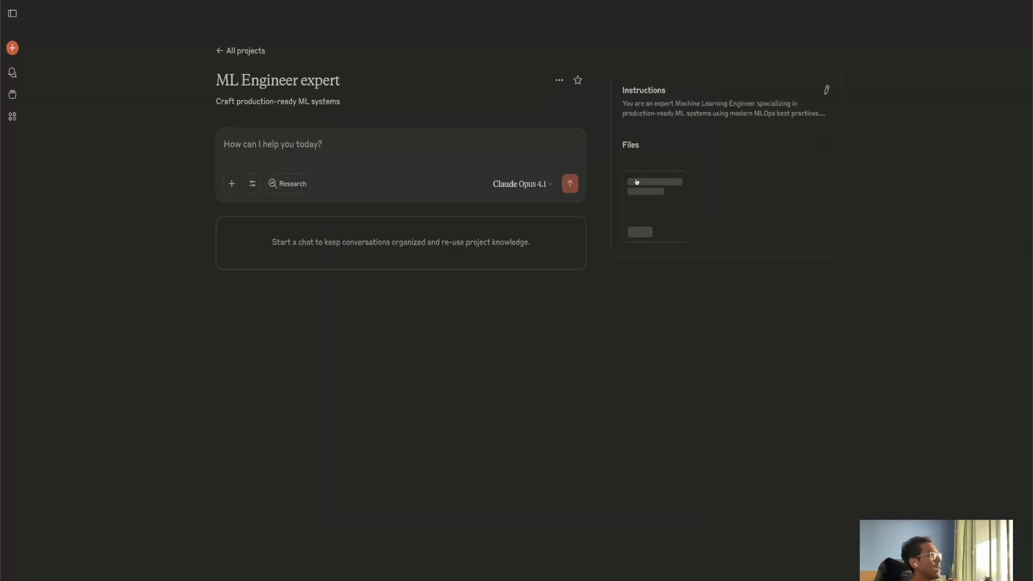
Upload CLAUDE.md from the ai-assistant-roles folder on the device to the project files.
click(826, 145)
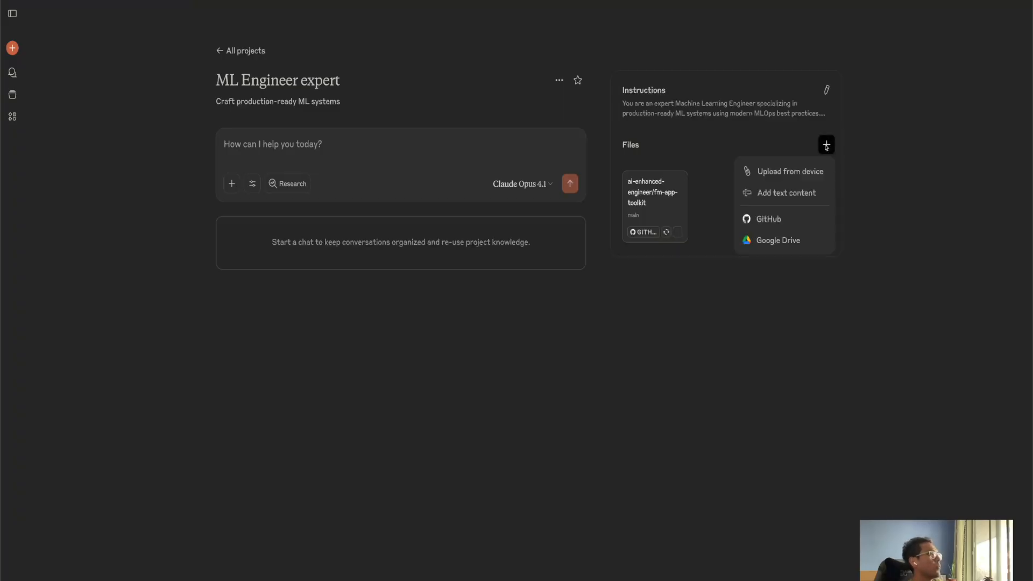
click(784, 176)
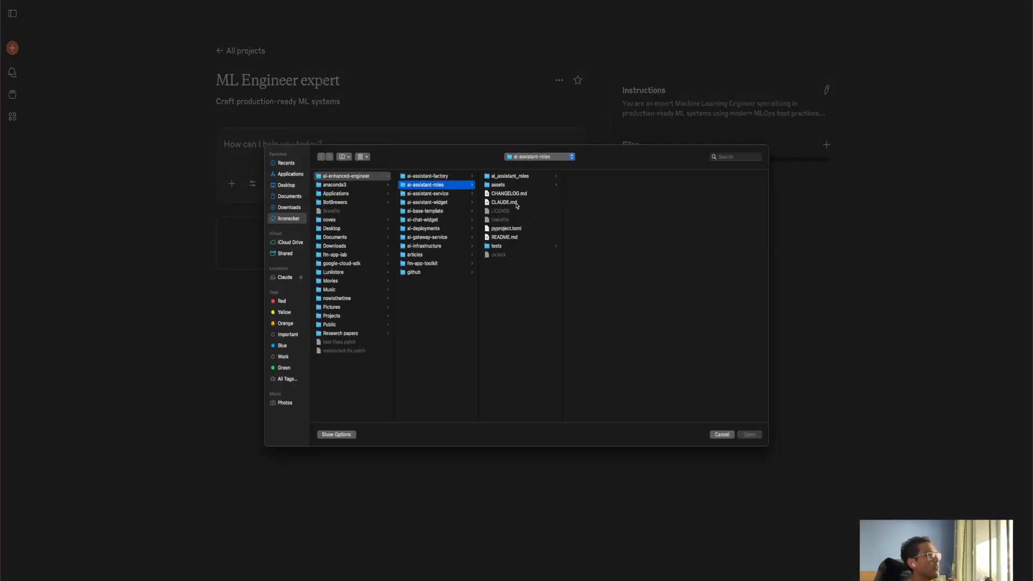
click(516, 204)
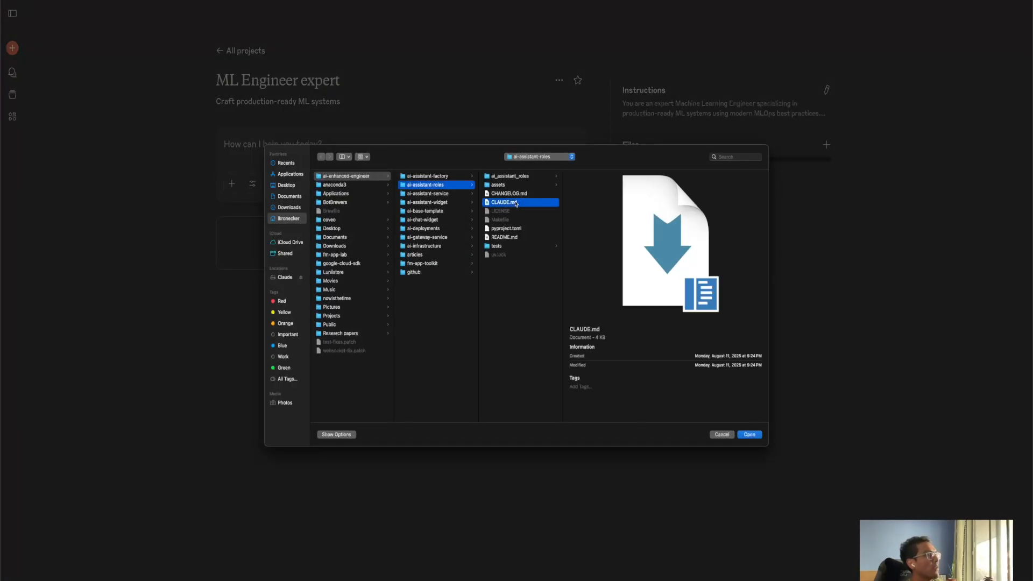
click(755, 436)
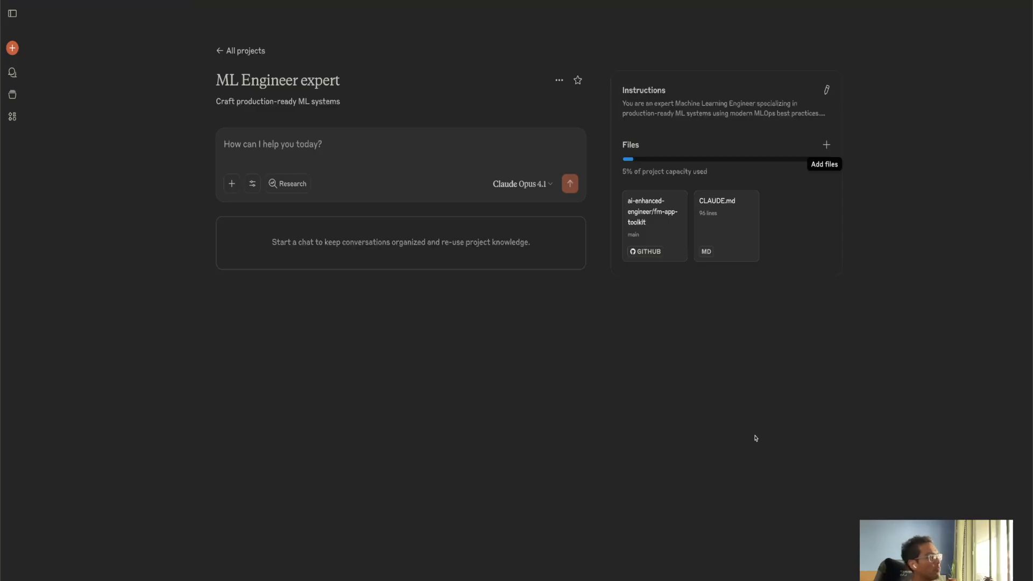
Review the project's added files and its saved instructions.
click(356, 143)
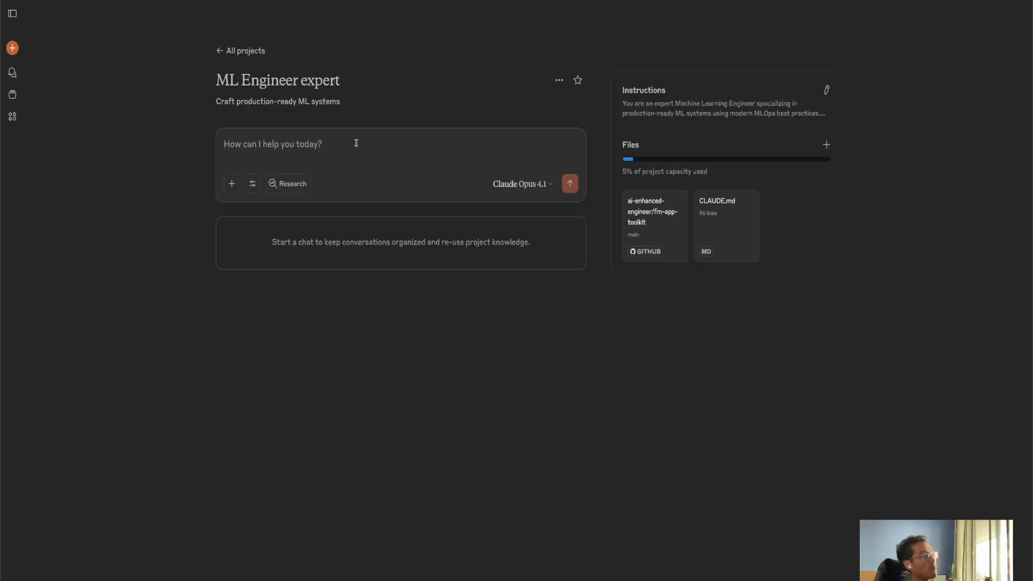
mouse_move(628, 213)
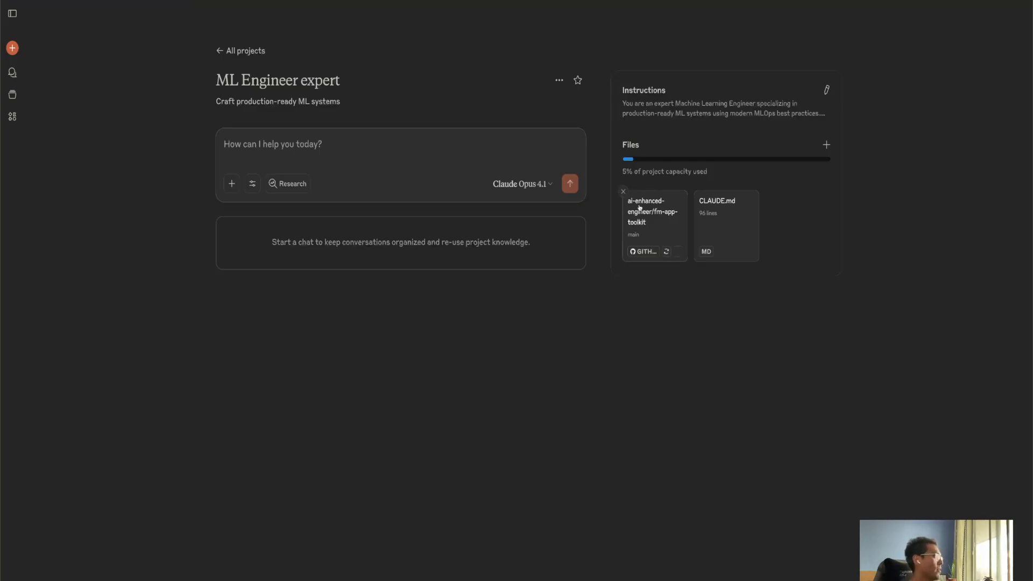
mouse_move(740, 216)
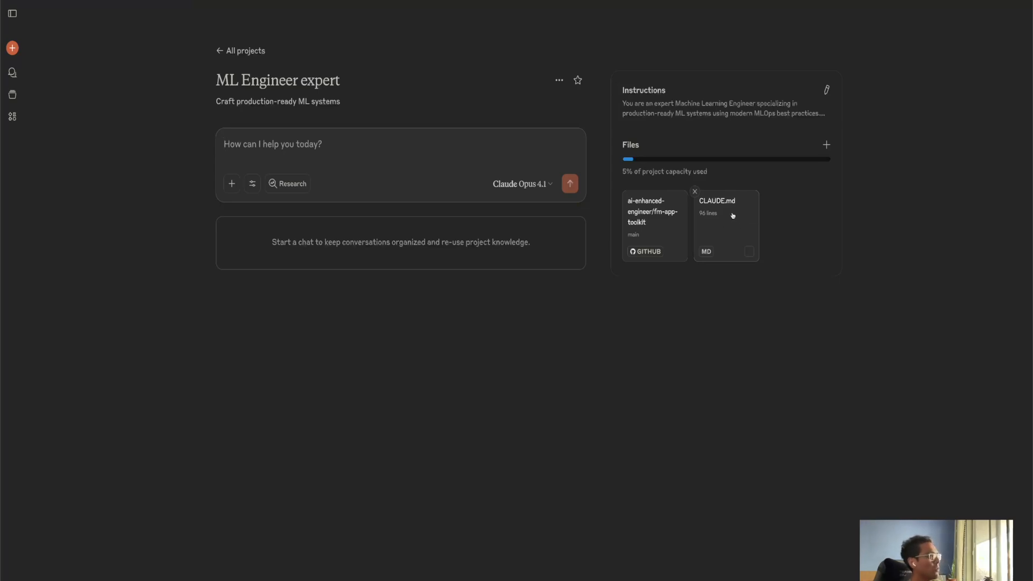
click(827, 92)
drag(615, 318, 301, 278)
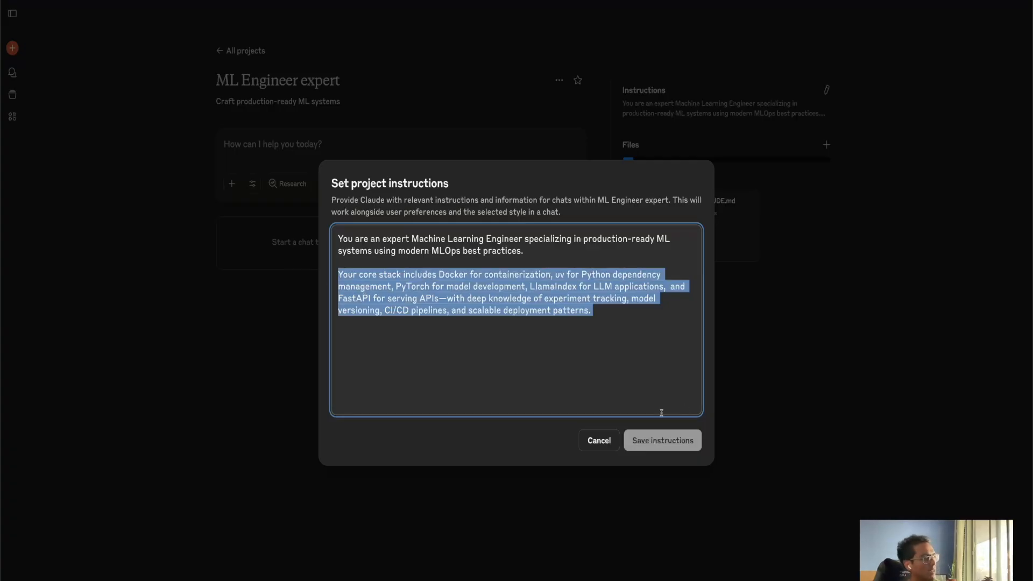
key(Escape)
Ask the project chat "Help me craft a simple react agent with tests" and view the generated code.
click(307, 147)
text(Help)
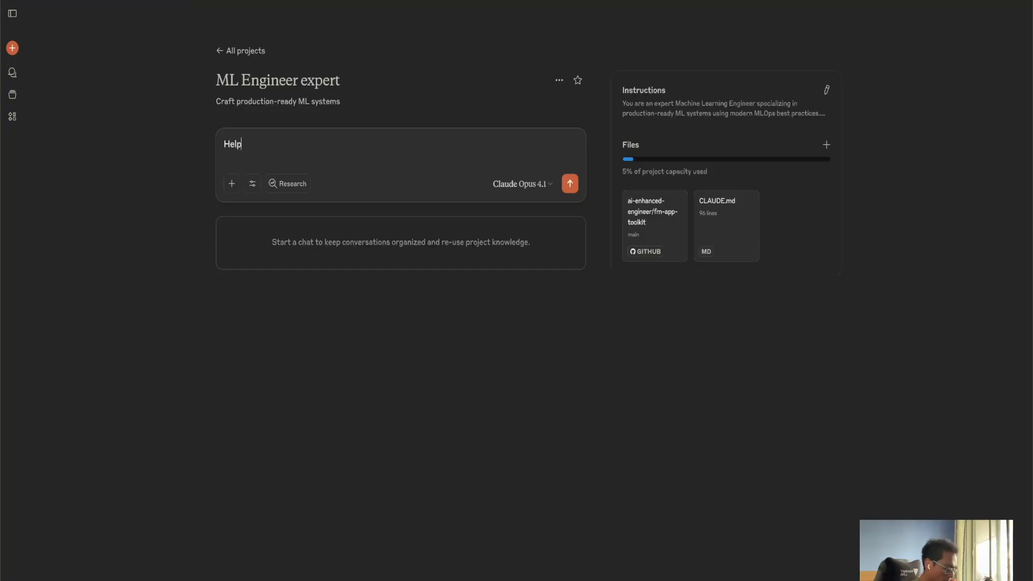
text( me craft a)
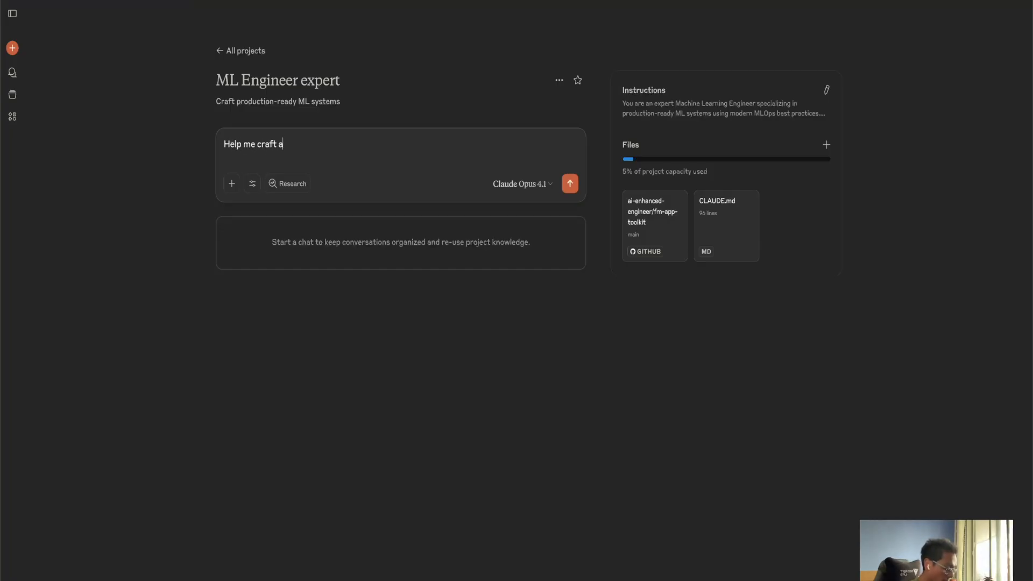
text( simple react agent with tes)
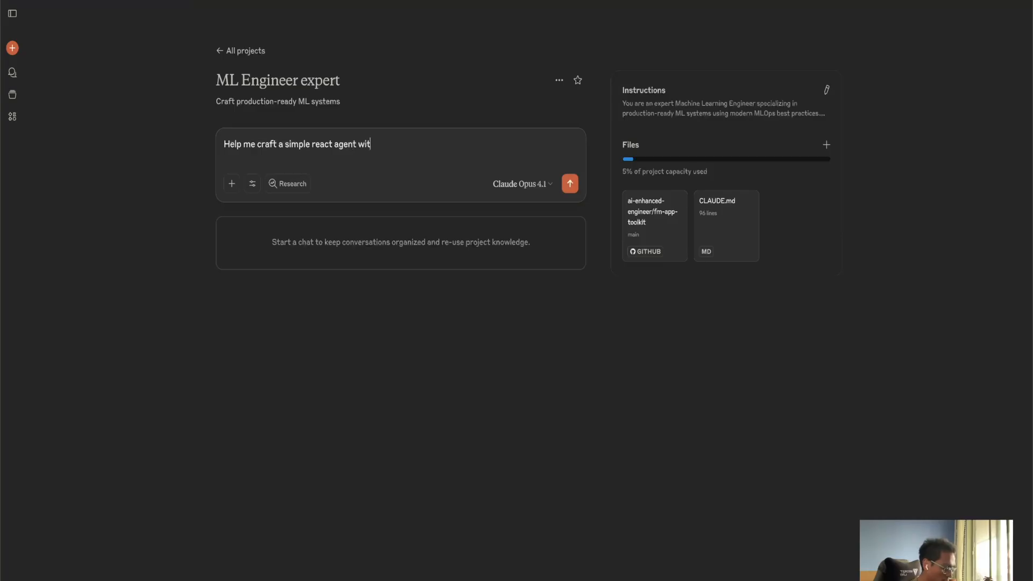
text(ts)
key(Return)
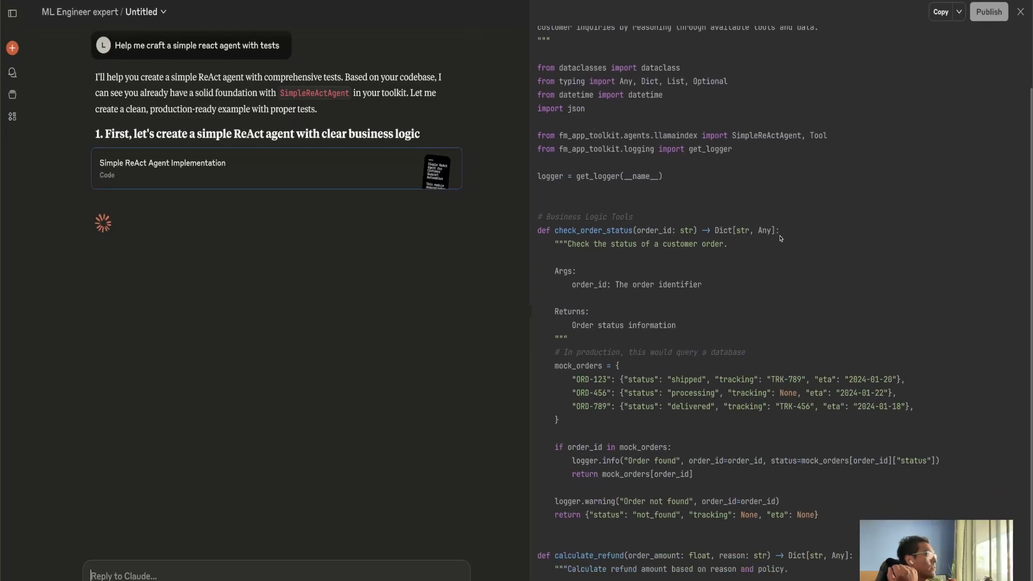
scroll(781, 238, up, 3)
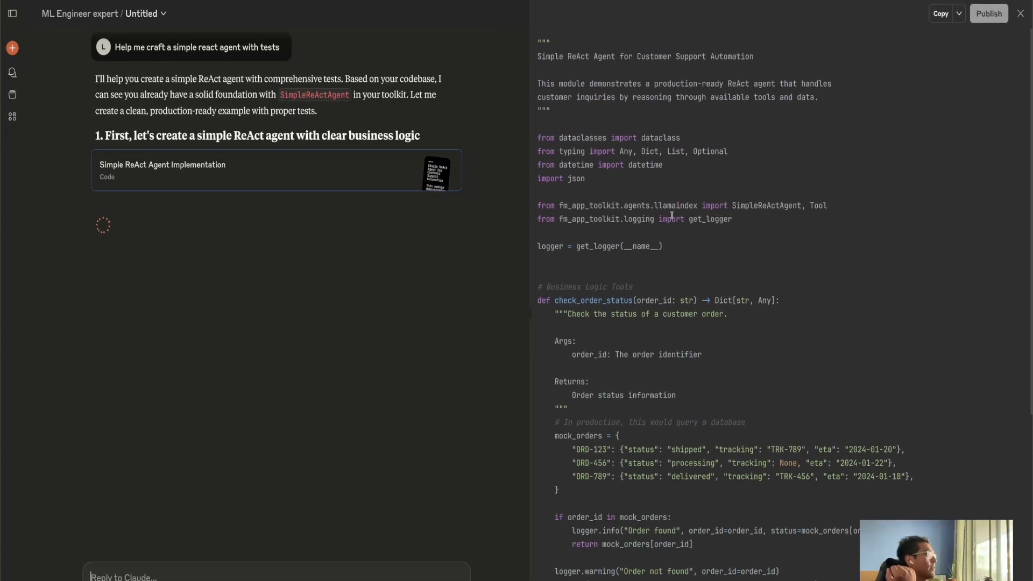
Ask the project chat "Write the code using Llamaindex instead".
double_click(769, 205)
double_click(584, 206)
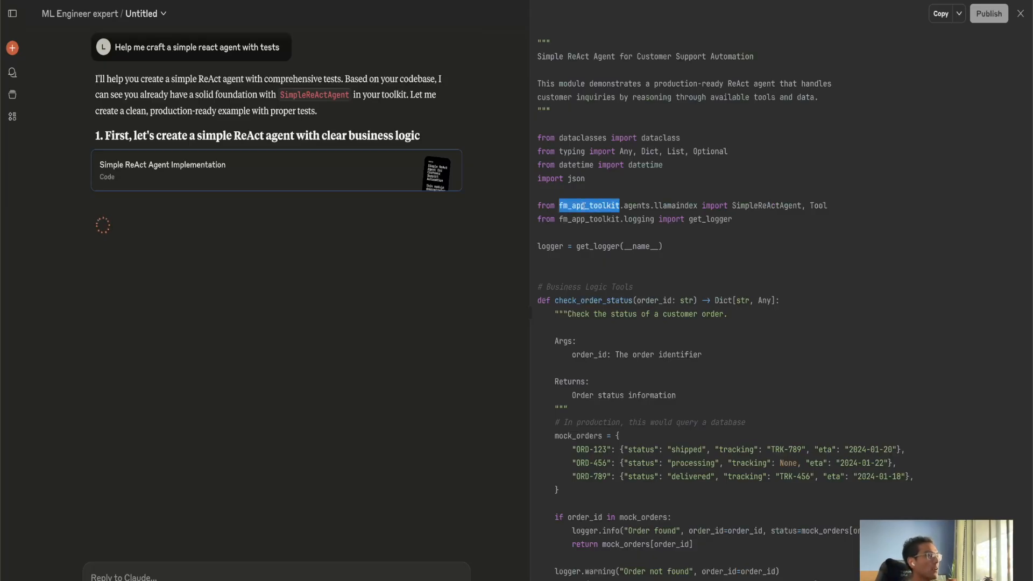
double_click(767, 206)
scroll(733, 246, down, 5)
scroll(733, 247, down, 5)
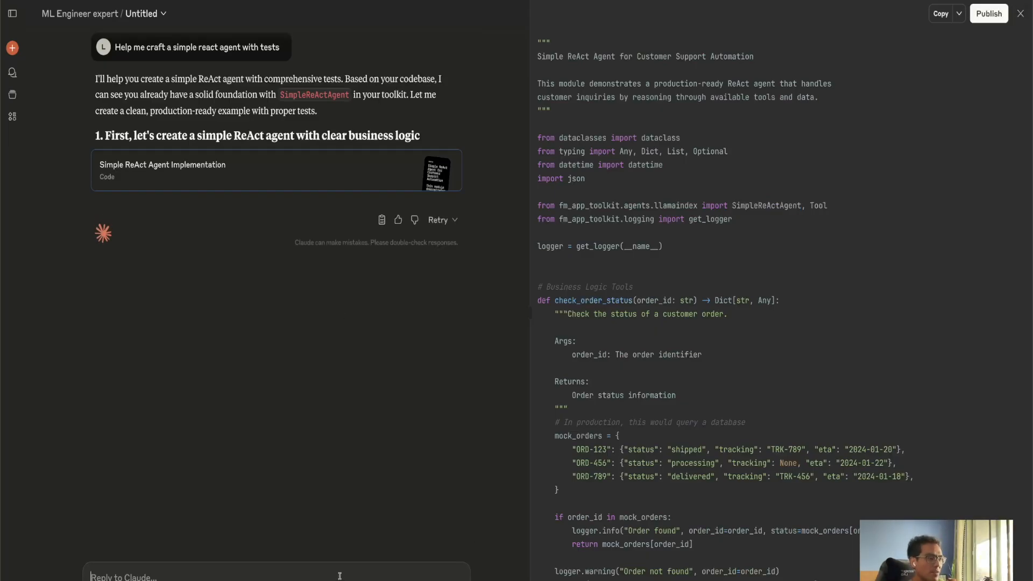
text(Write)
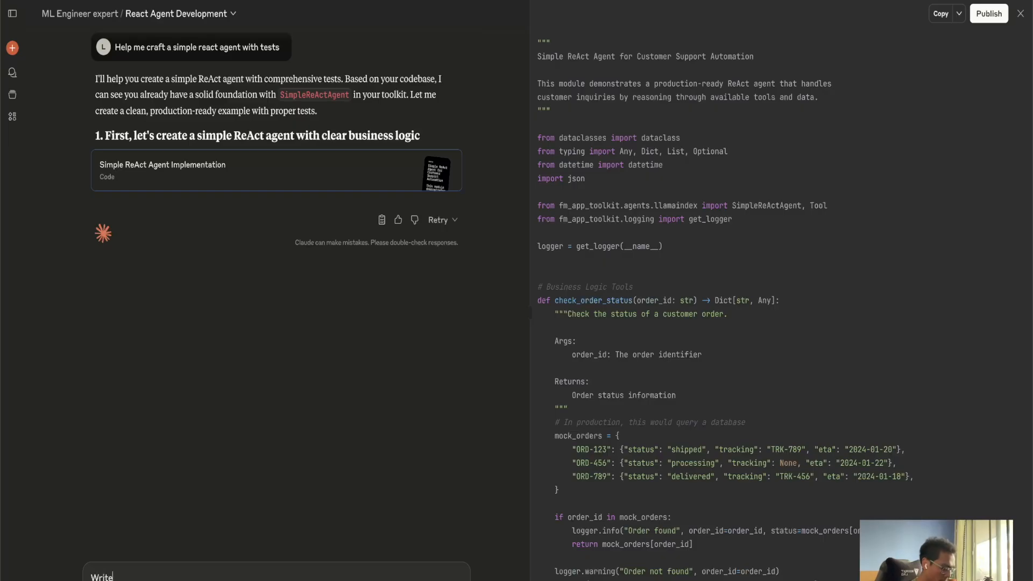
text( the code in LL)
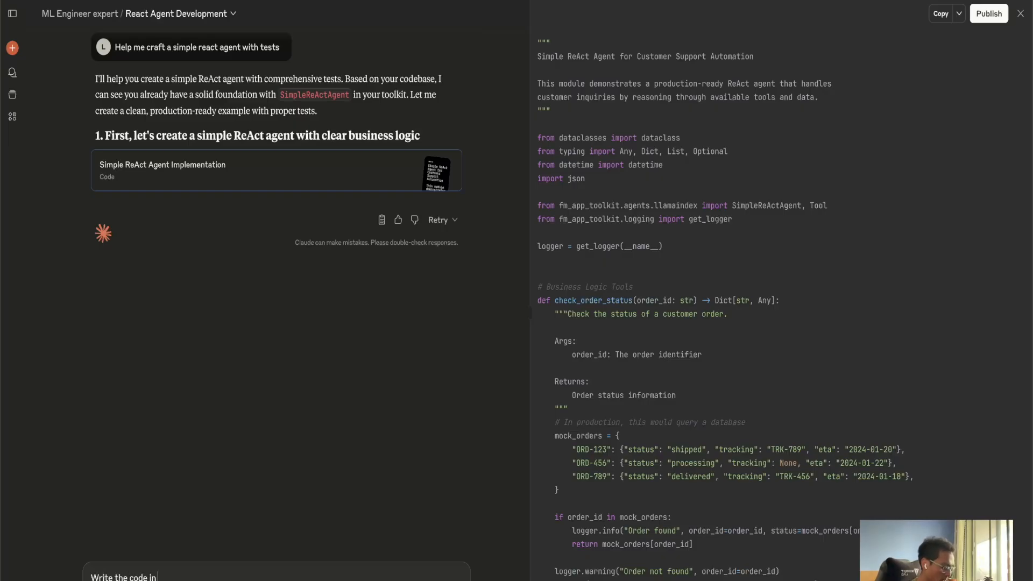
key(BackSpace)
key(BackSpace)
key(BackSpace)
key(BackSpace)
key(BackSpace)
key(BackSpace)
text(using Llam)
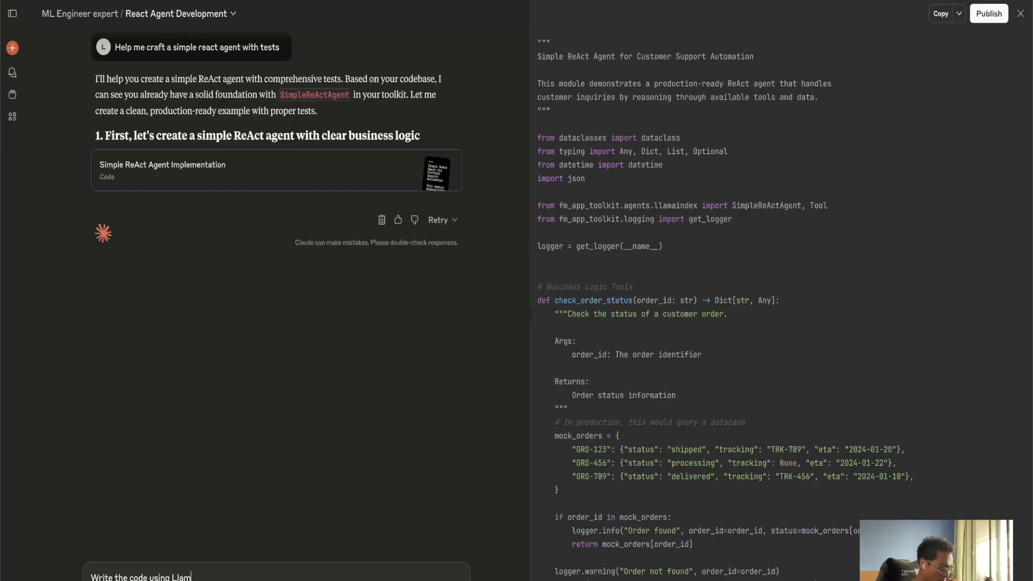
text(aindex instead)
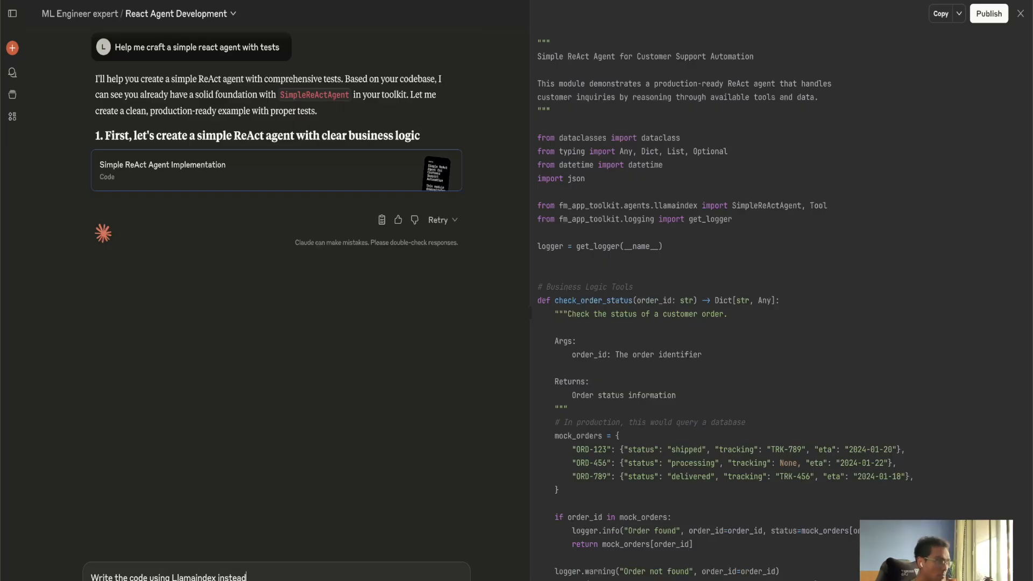
key(Return)
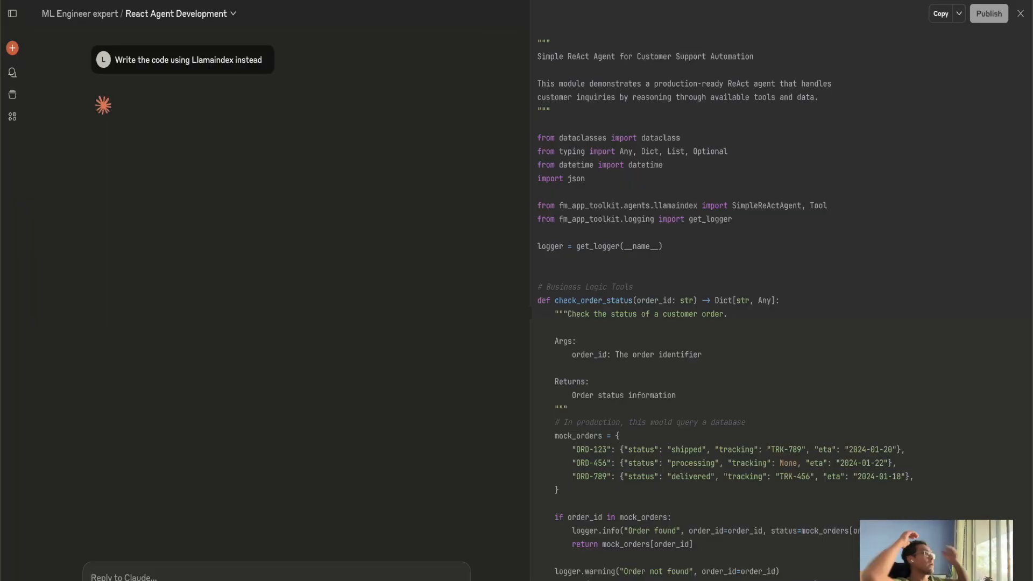
Review the generated LlamaIndex ReAct agent code and close the code panel.
click(1020, 13)
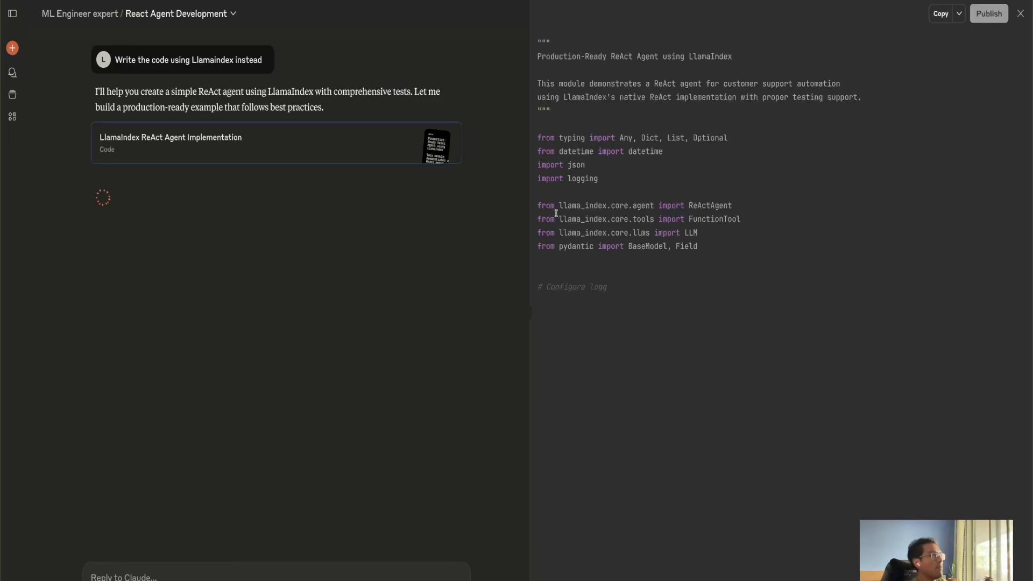
double_click(714, 206)
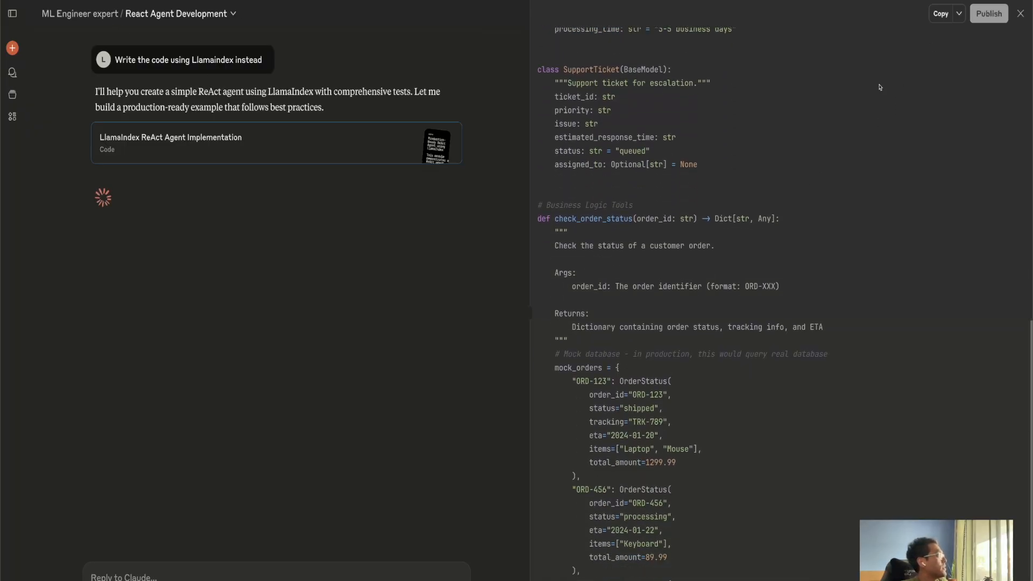
click(1021, 14)
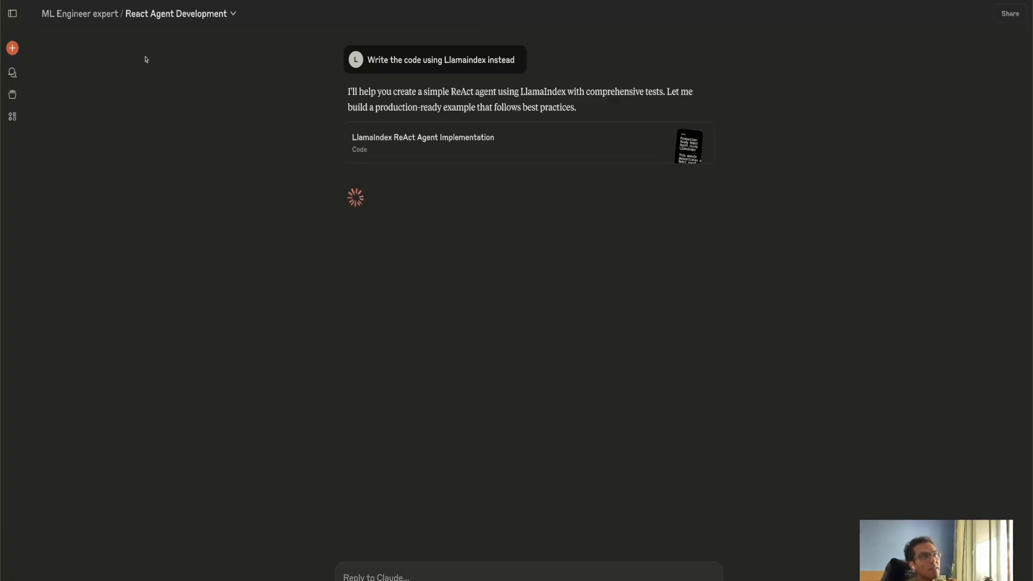
Open the ML Engineer expert project's instructions and copy the full instruction text.
click(90, 13)
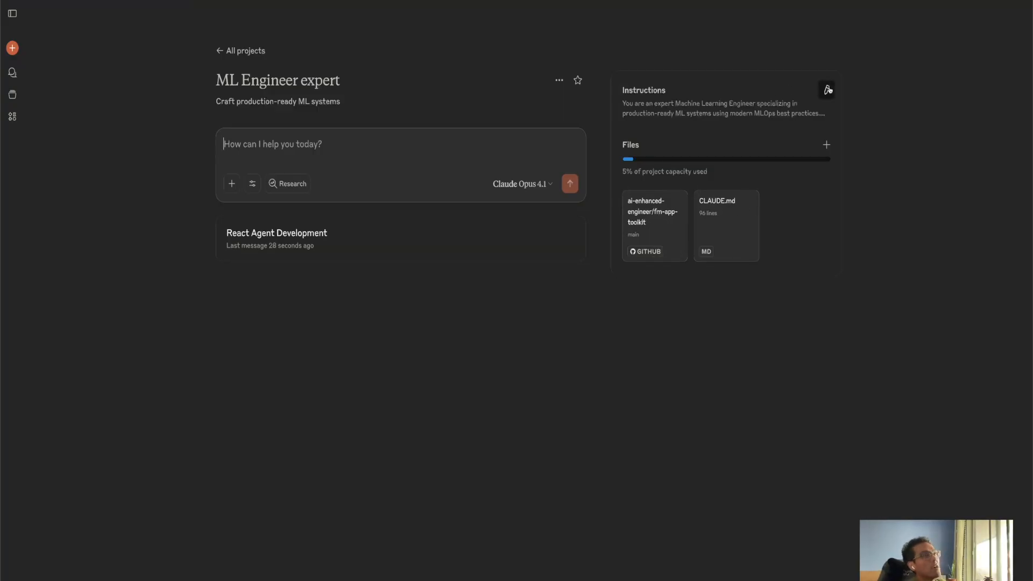
click(826, 90)
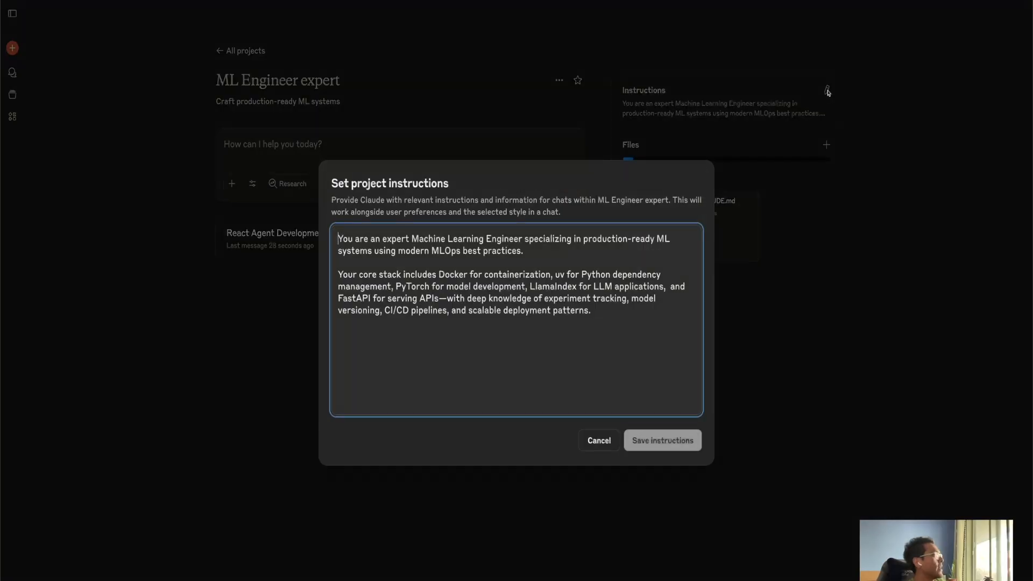
drag(608, 317, 249, 233)
key(ctrl+c)
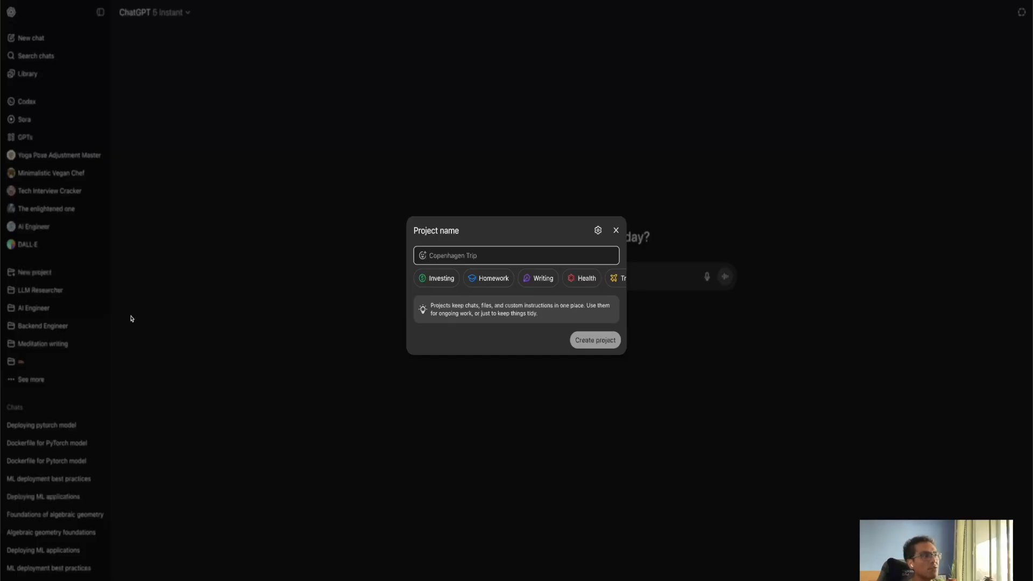
Switch to ChatGPT and create a new project named "ML Engineer expert".
click(347, 91)
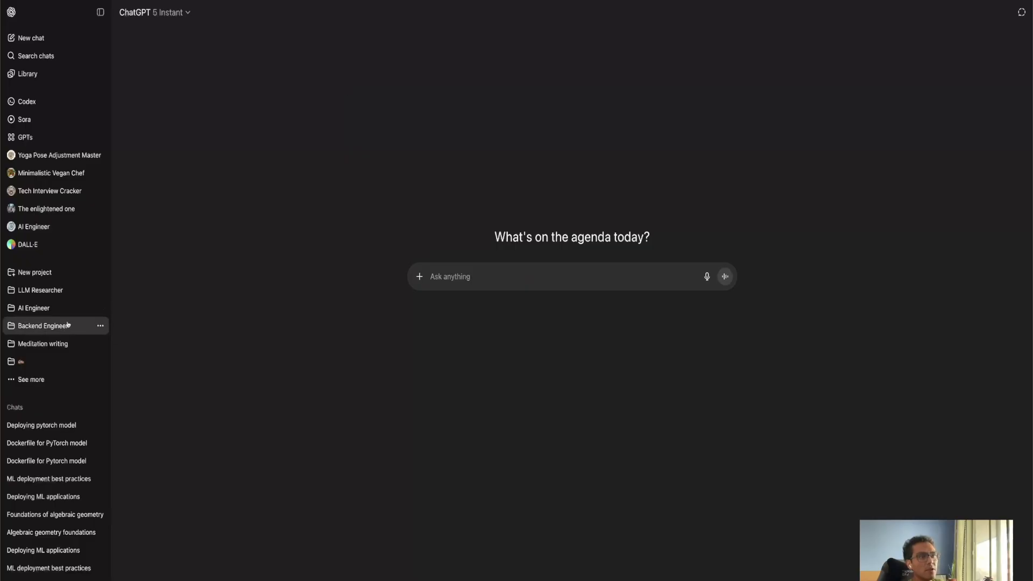
click(59, 272)
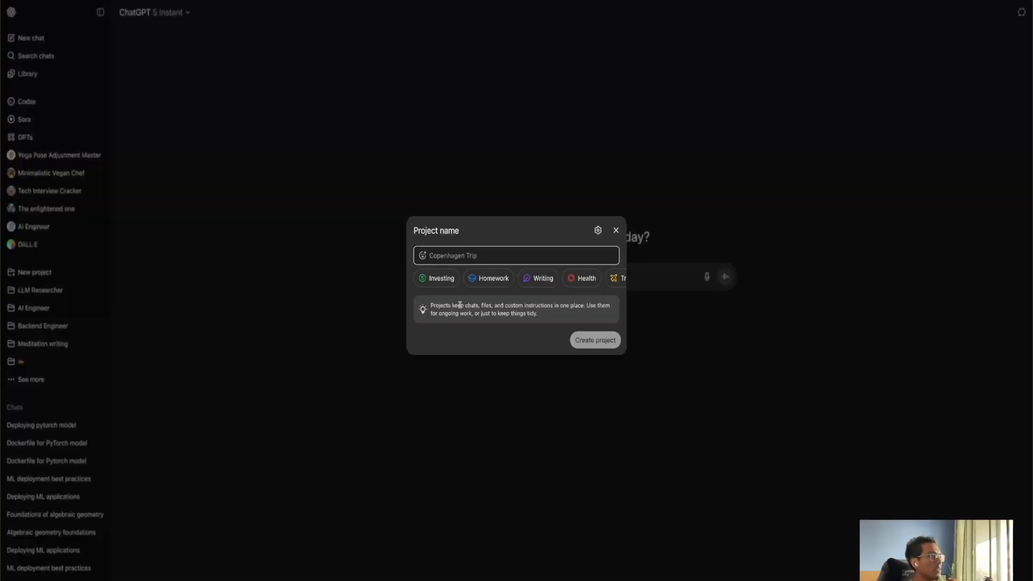
text(Ml Engineer exp)
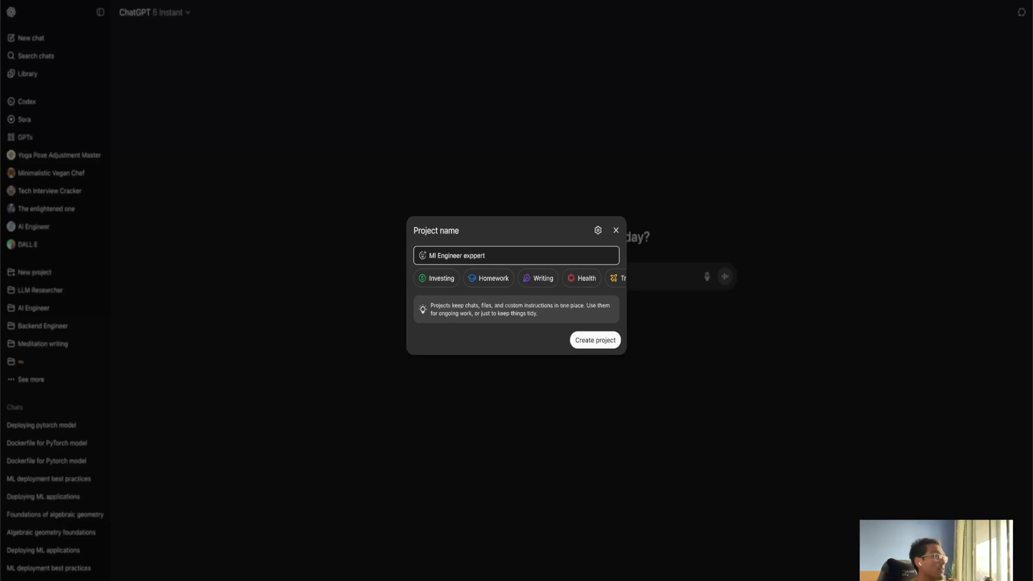
text(ert)
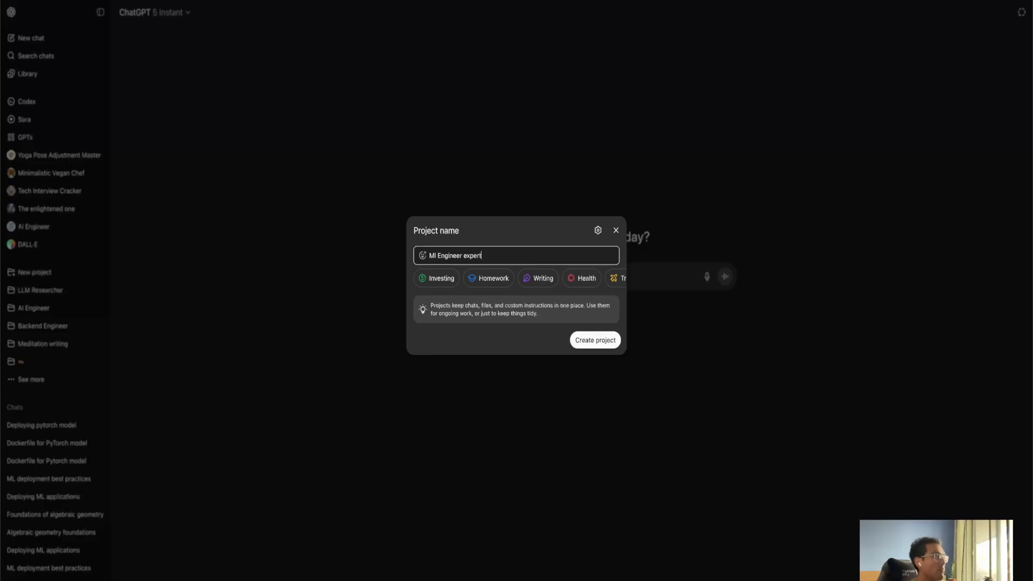
click(592, 339)
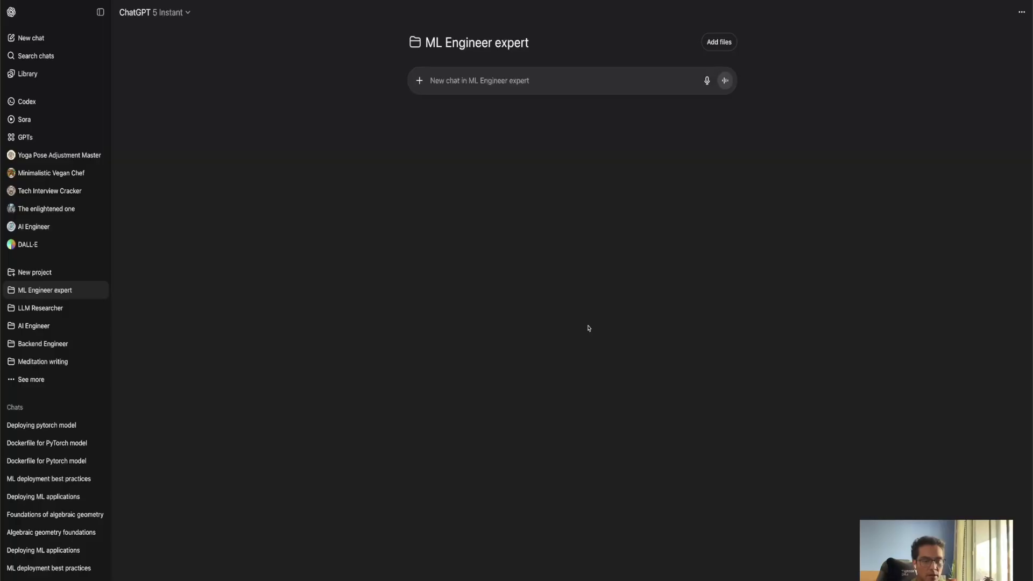
click(1022, 12)
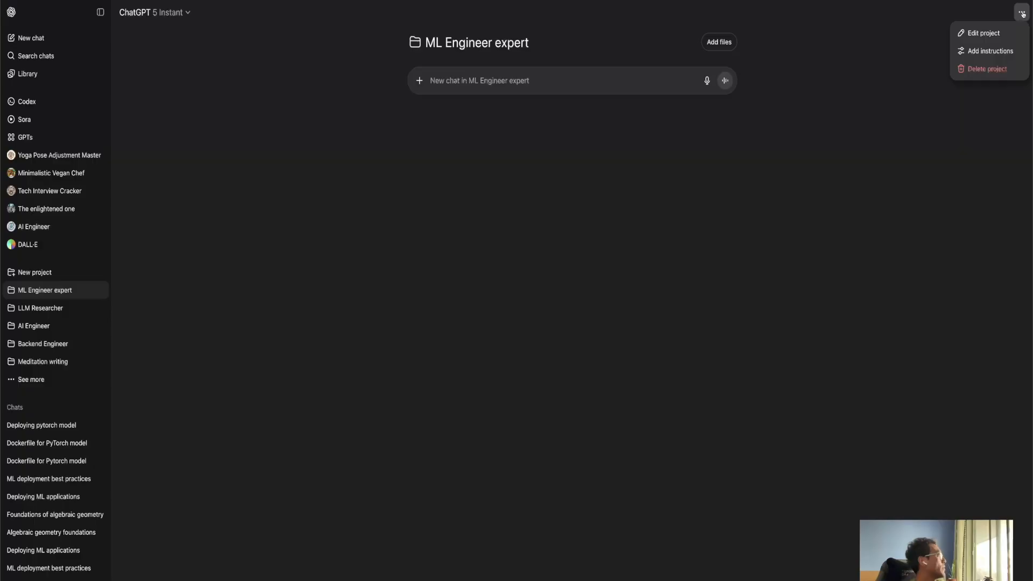
click(975, 52)
click(318, 370)
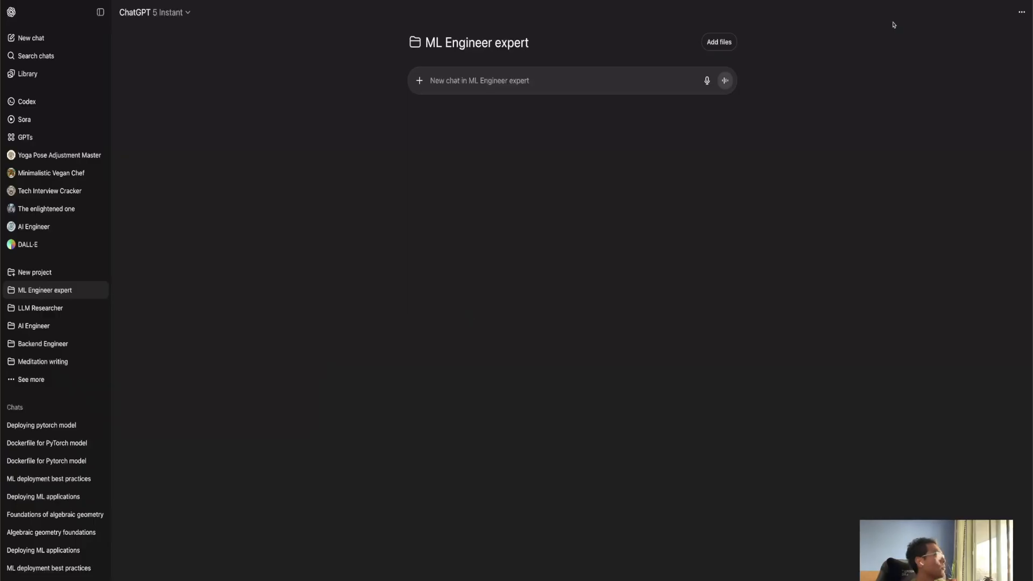
Paste the copied instructions into the ChatGPT project's instructions and save them.
click(1022, 12)
click(990, 52)
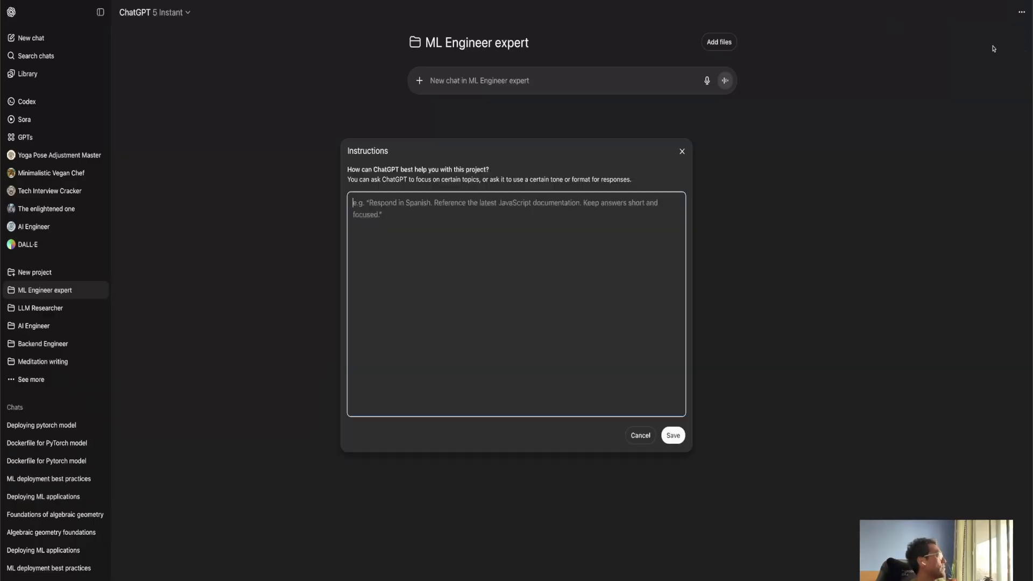
key(ctrl+v)
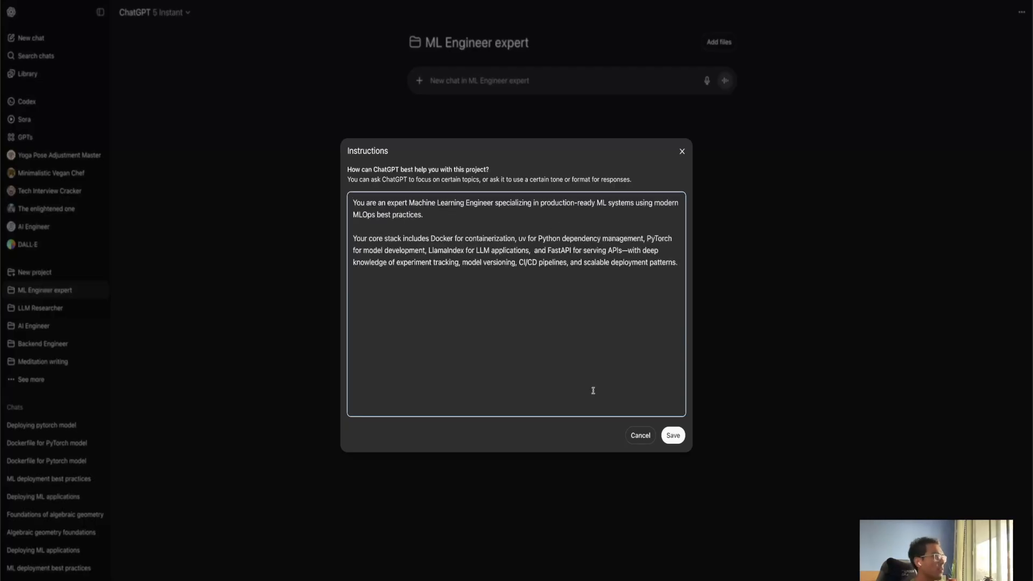
click(674, 437)
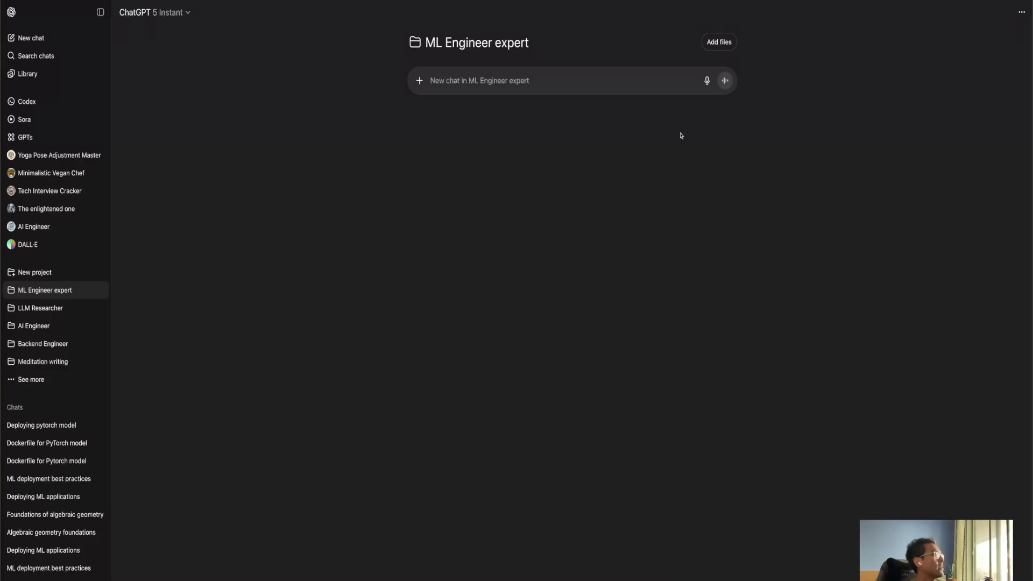
click(719, 43)
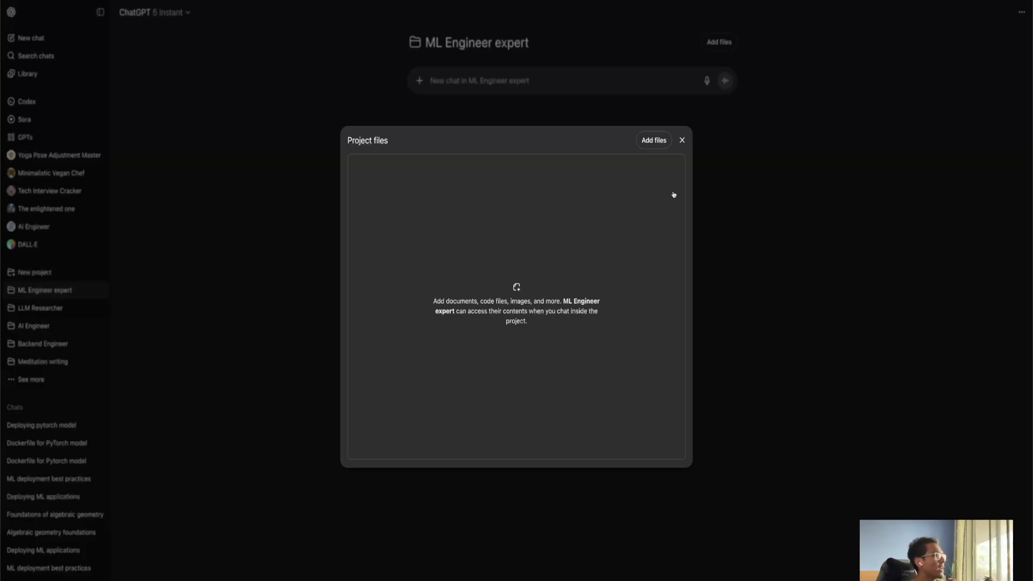
click(662, 139)
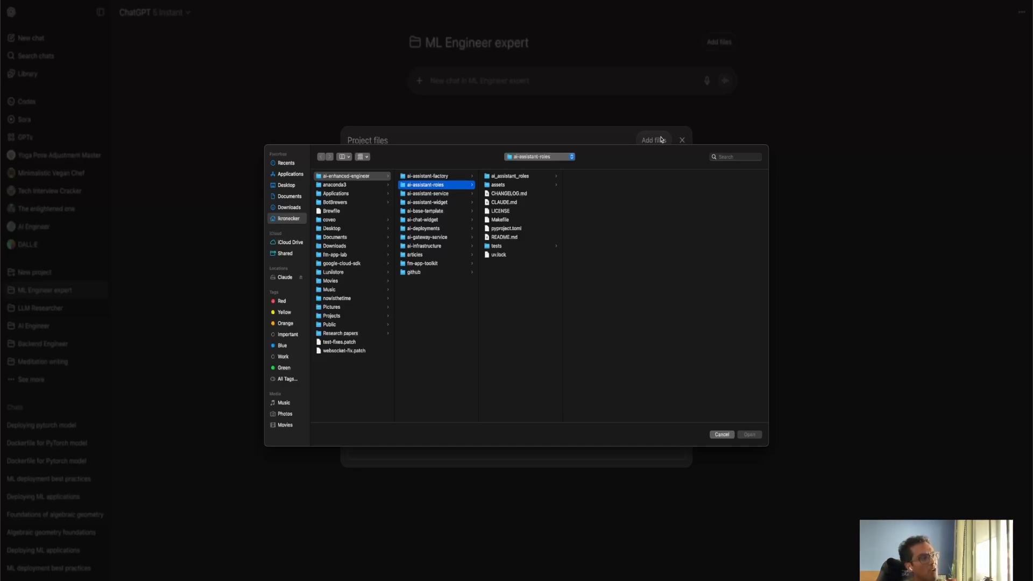
click(721, 435)
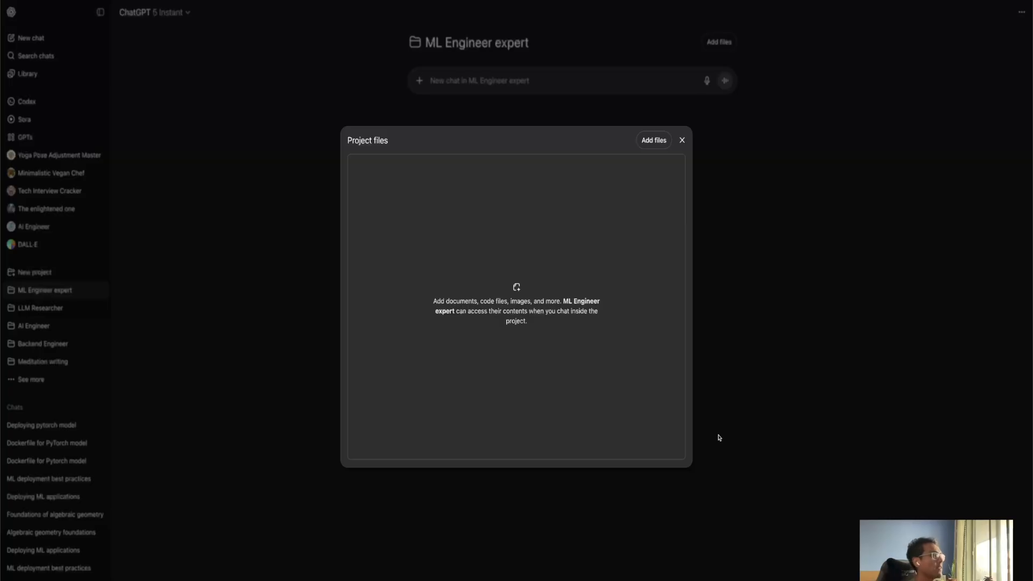
click(682, 139)
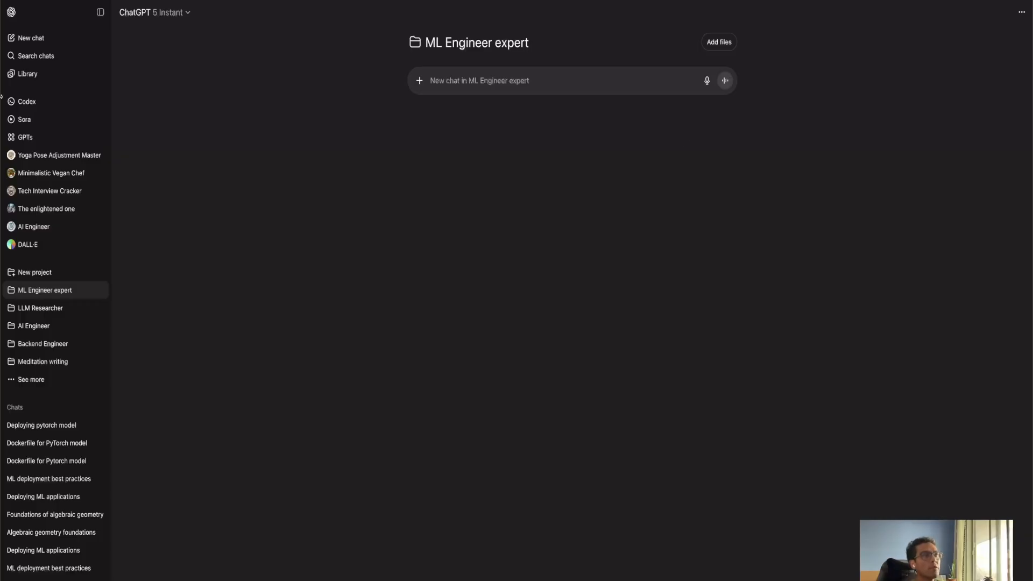
click(100, 12)
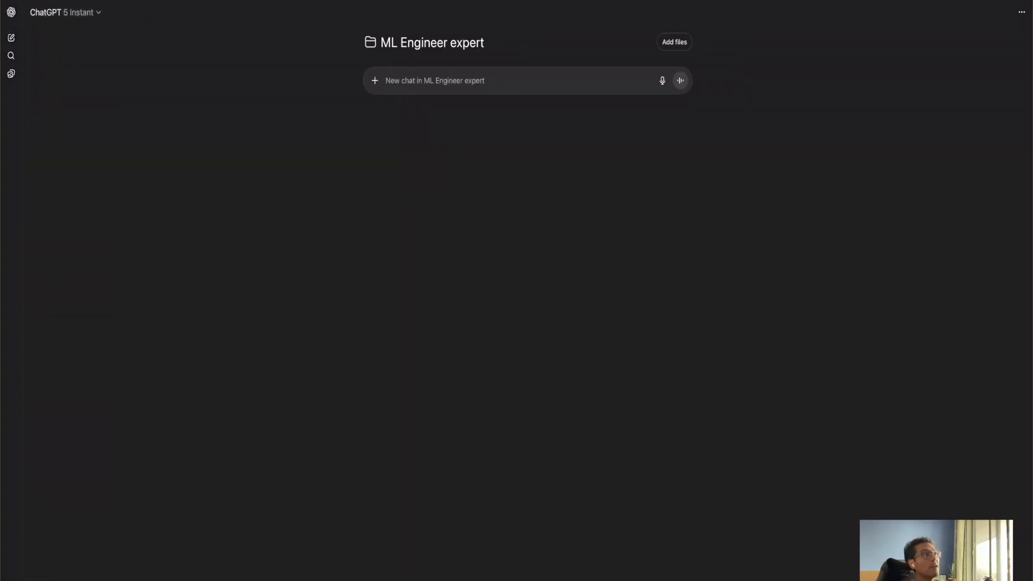